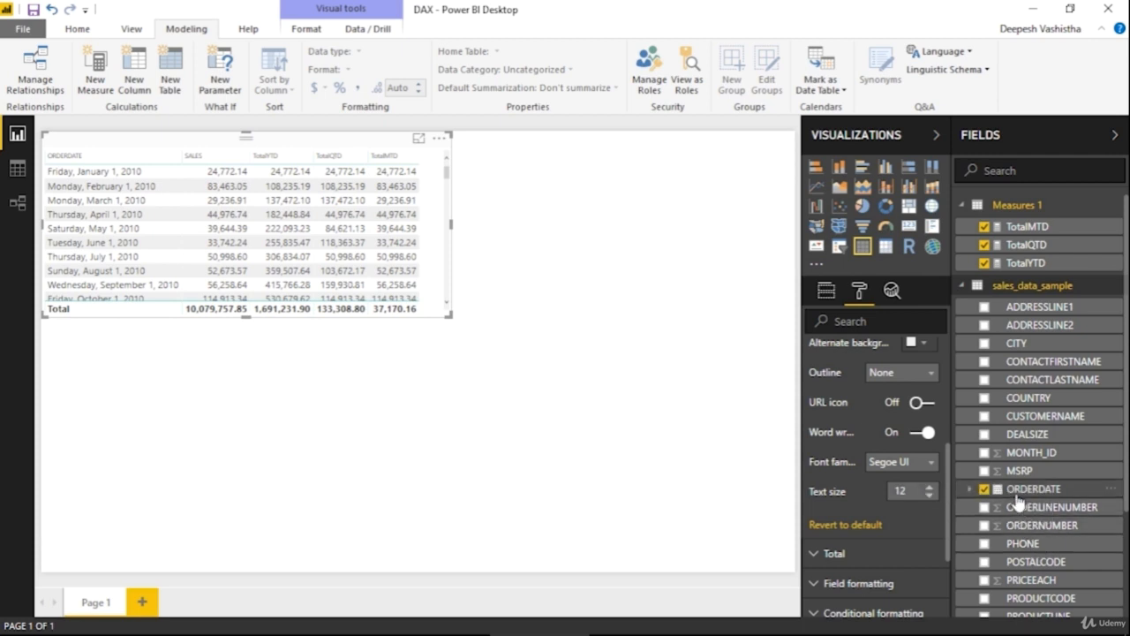
# Step: Collapse the Values formatting section and deselect the existing table visual
pyautogui.scroll(3, 931, 460)
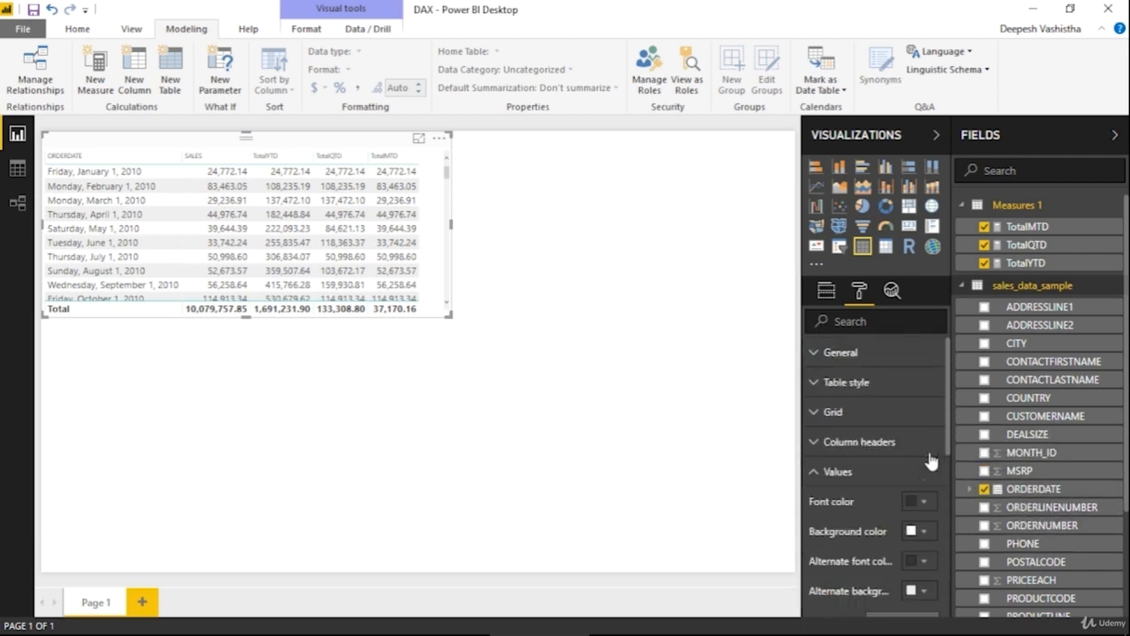
pyautogui.click(886, 473)
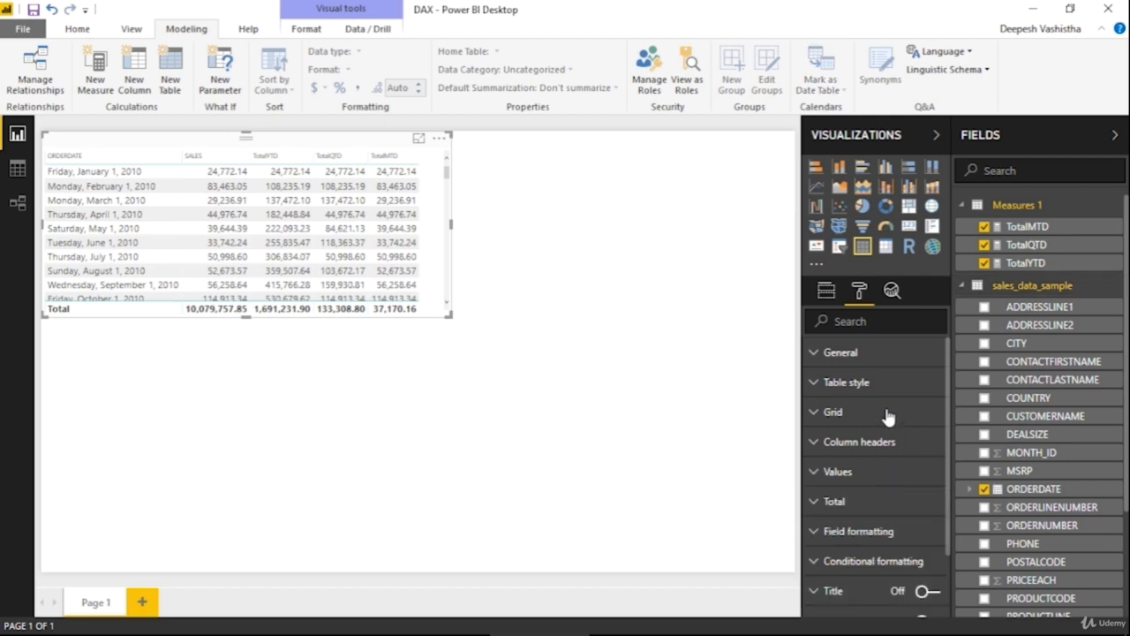
pyautogui.click(646, 307)
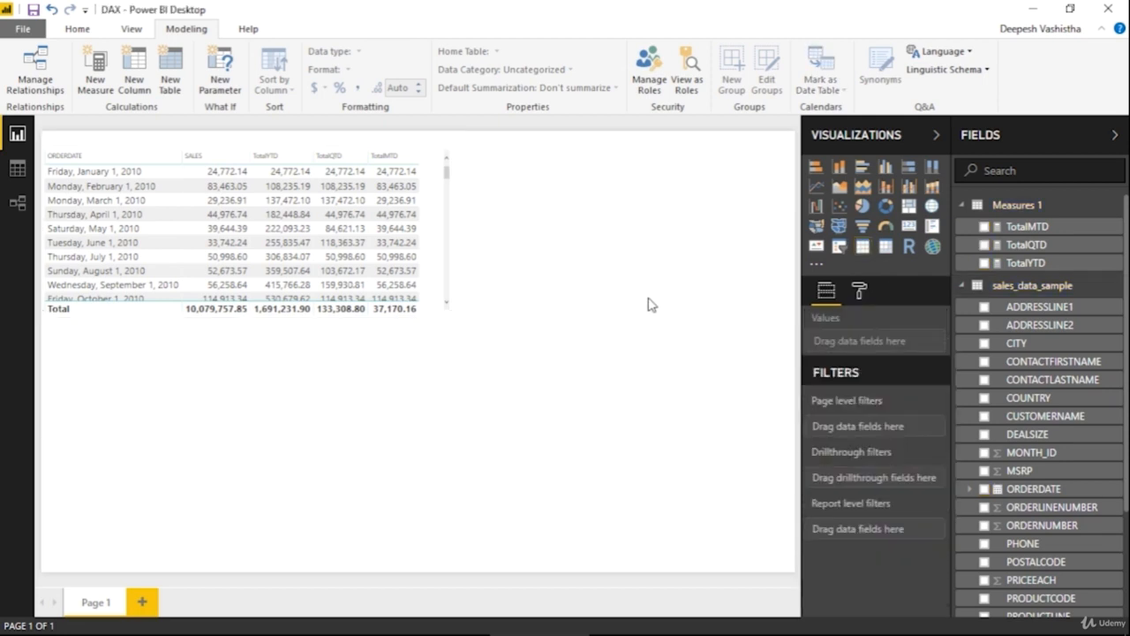
# Step: Add a new table visual to the page with ORDERDATE shown as a plain date instead of the date hierarchy
pyautogui.click(864, 249)
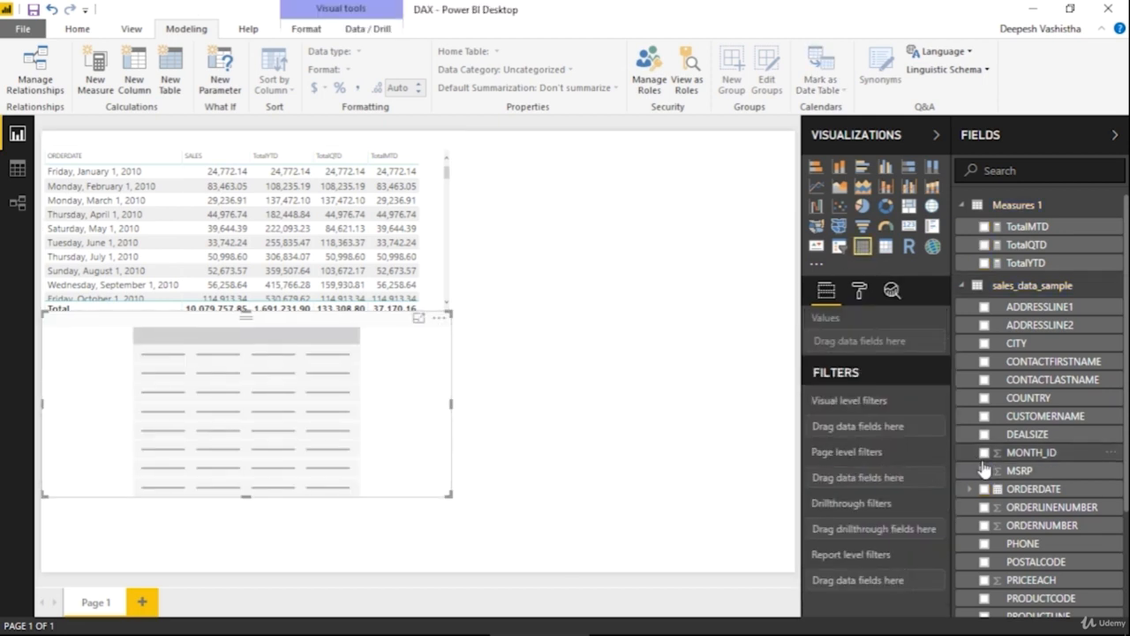
pyautogui.click(985, 489)
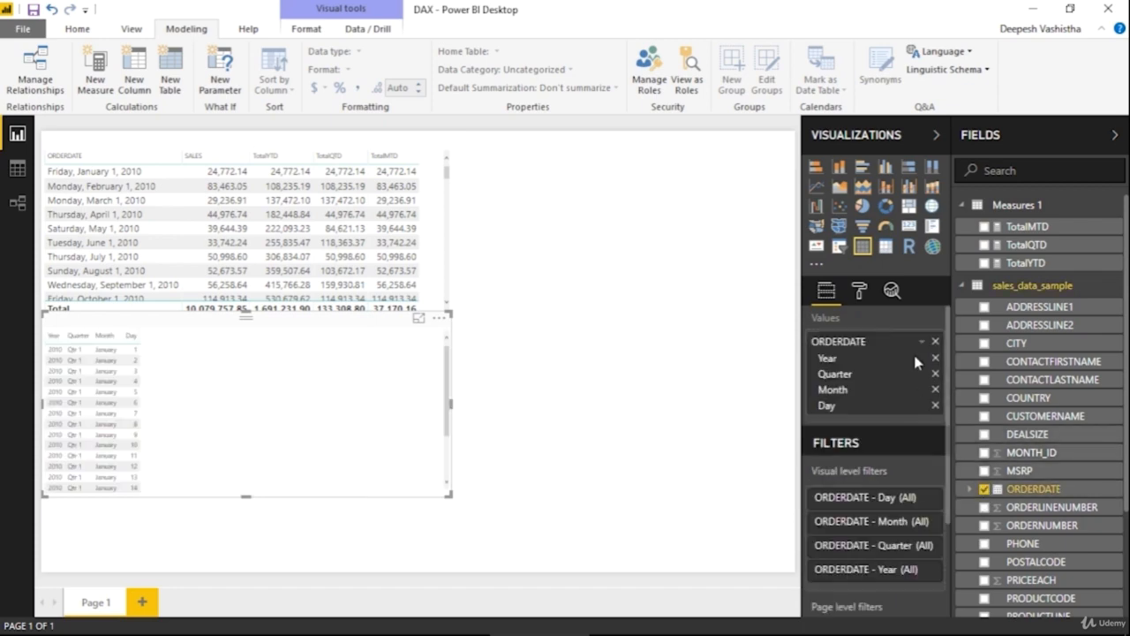
pyautogui.click(921, 342)
pyautogui.click(966, 427)
# Step: Add the SALES field to the new table and open the table in focus mode
pyautogui.scroll(-3, 1085, 542)
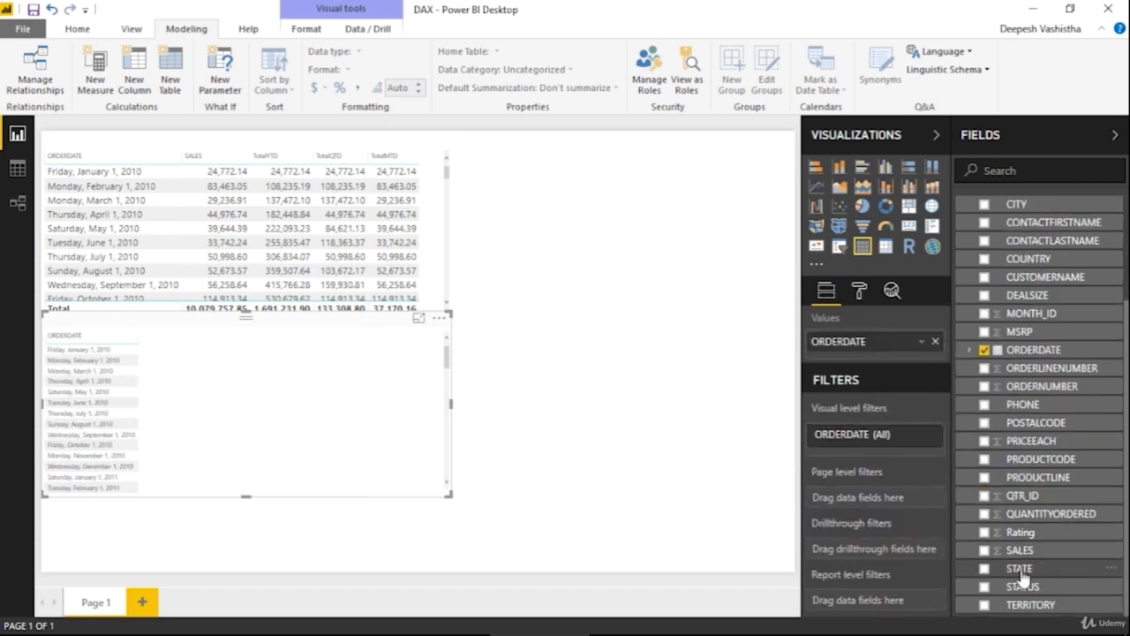
pyautogui.click(985, 550)
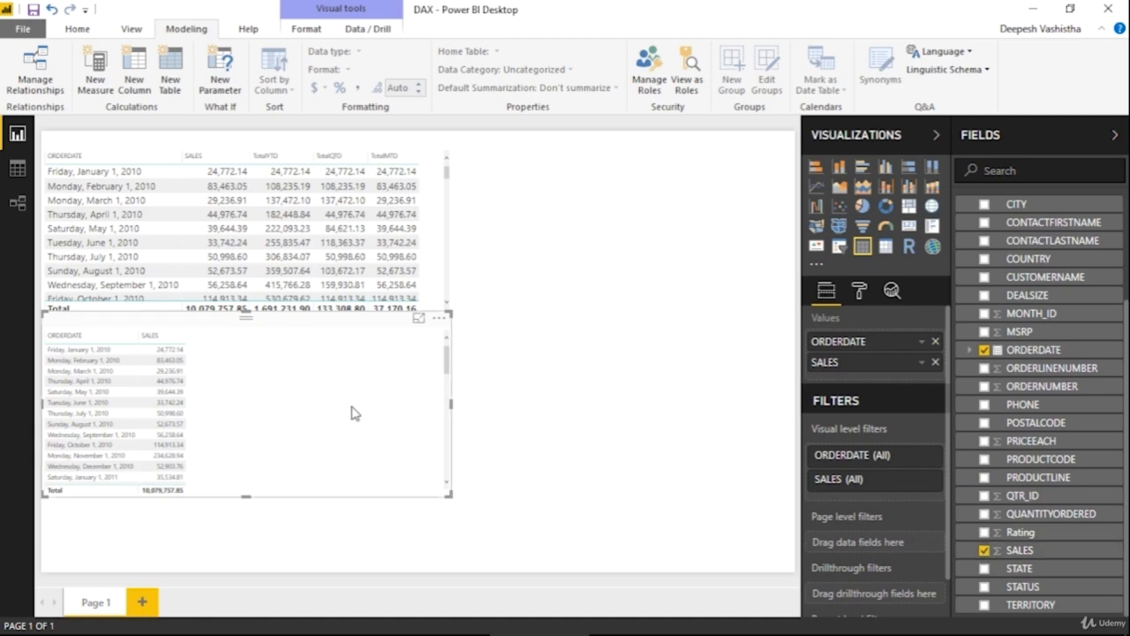
pyautogui.click(419, 317)
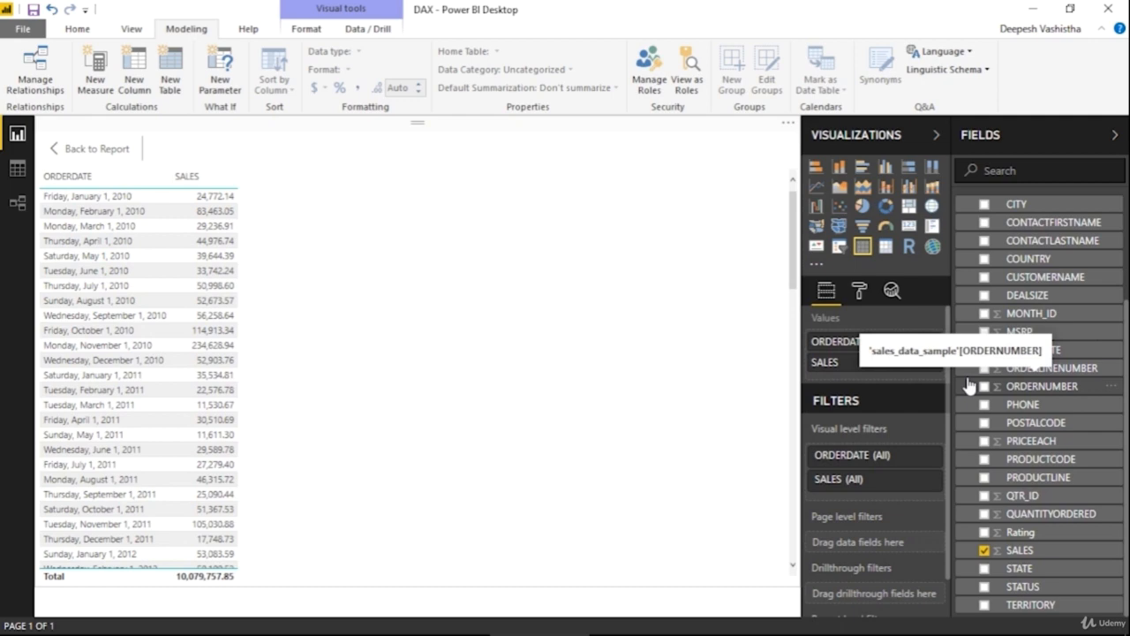
# Step: Create a new measure in the Measures 1 table and name it LY Sales
pyautogui.scroll(3, 982, 367)
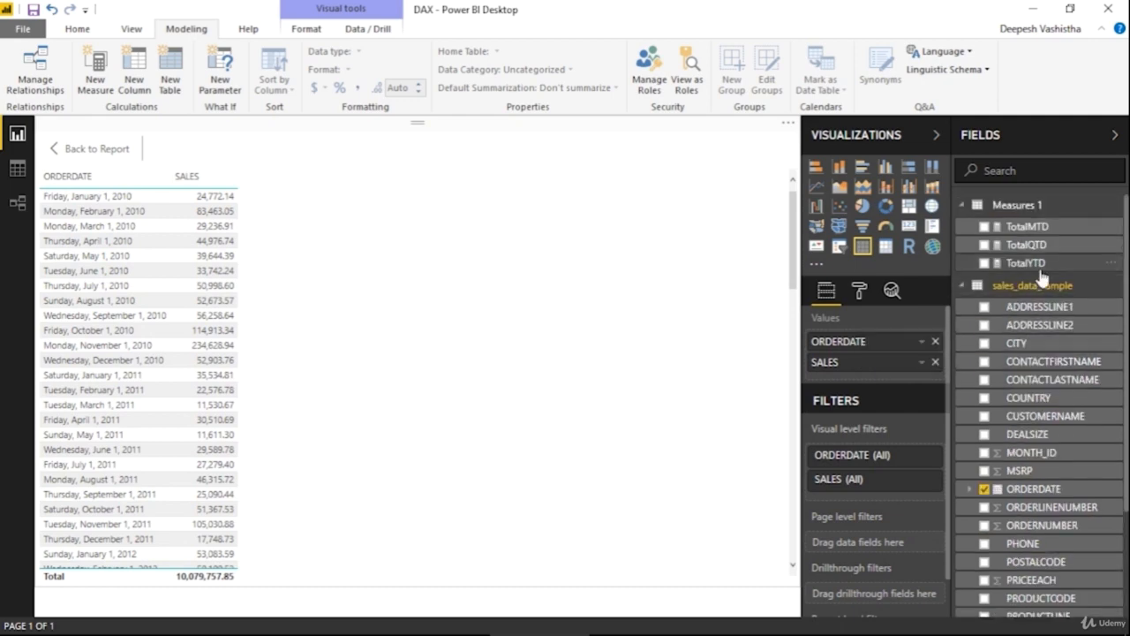
pyautogui.rightClick(1024, 206)
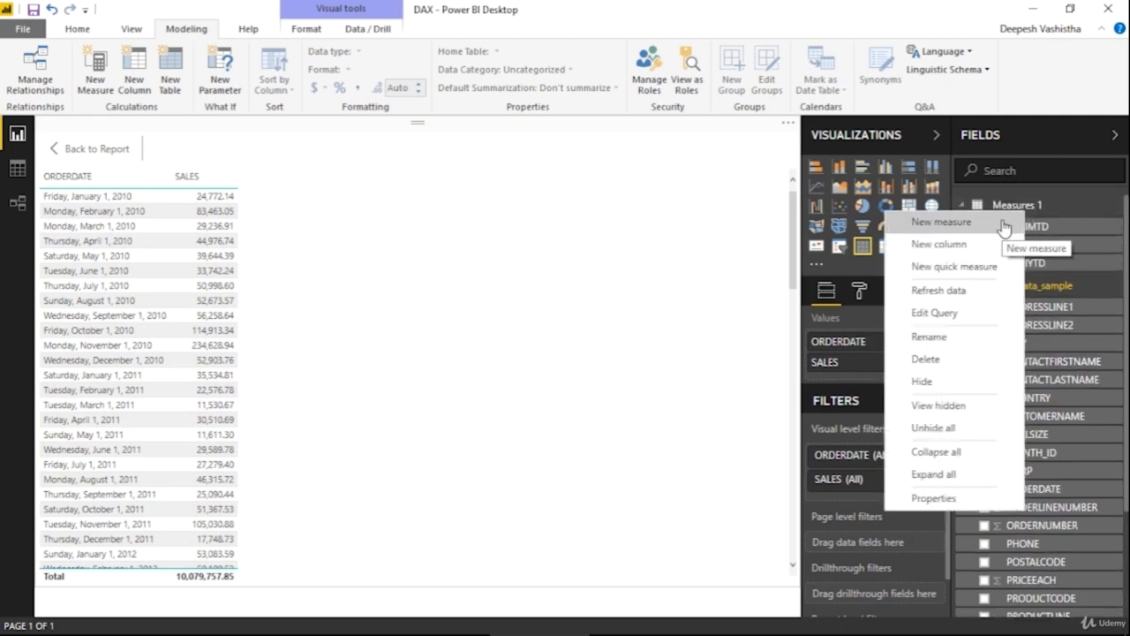
pyautogui.click(941, 221)
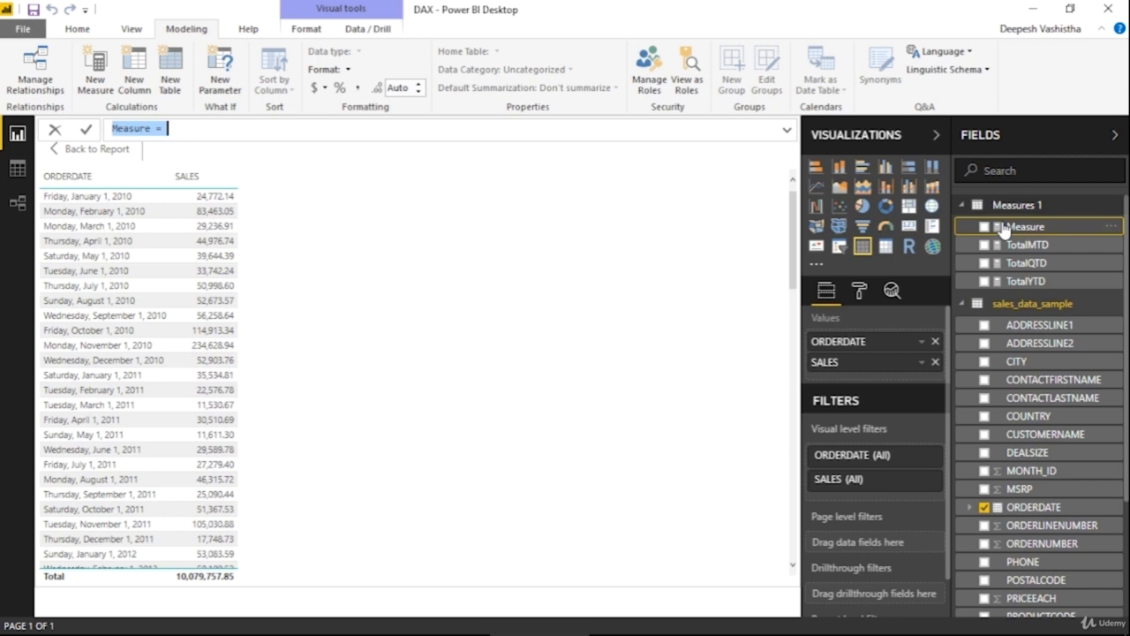
pyautogui.write('LY Sales')
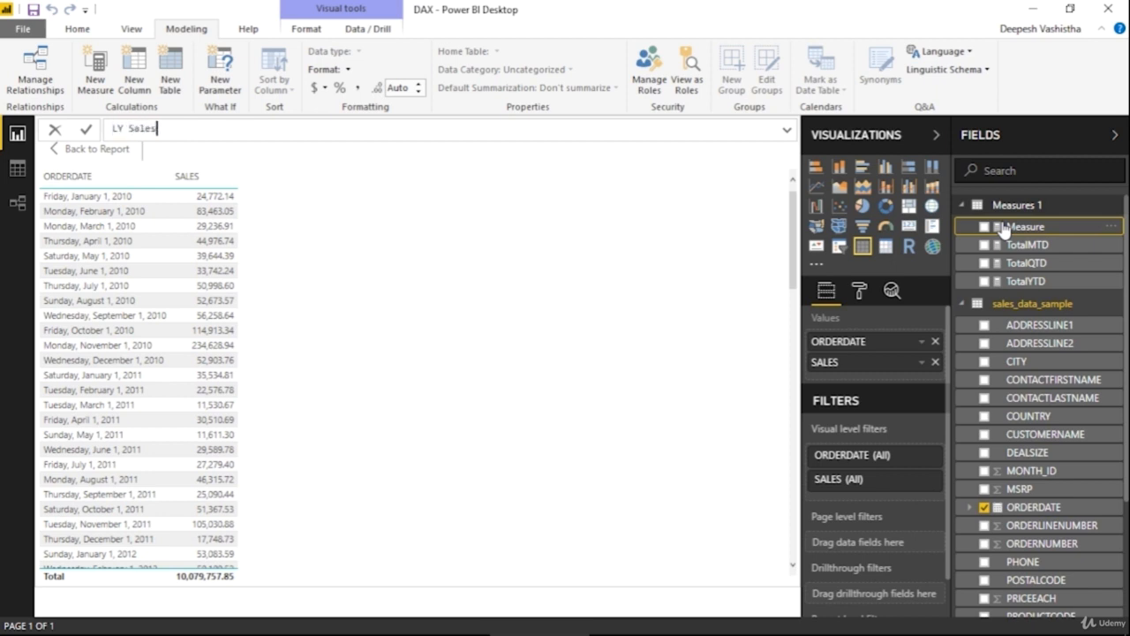
pyautogui.write(' =')
# Step: Begin the LY Sales formula with CALCULATE, using SUM(sales_data_sample[SALES]) as its expression
pyautogui.write('cal')
pyautogui.press('Tab')
pyautogui.write('sum')
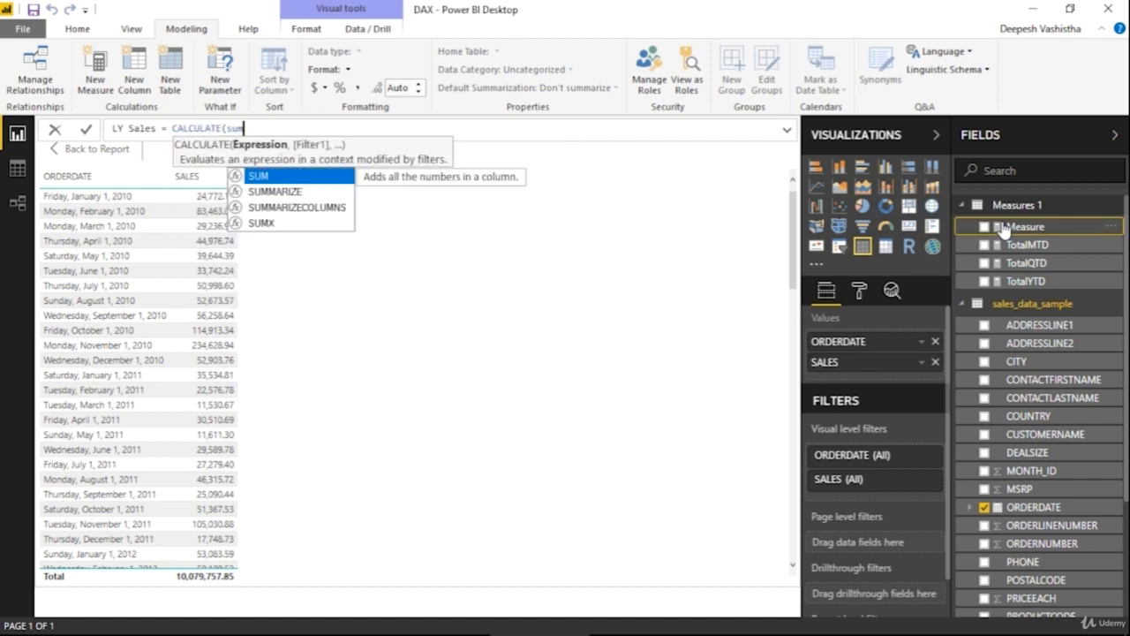
pyautogui.press('Tab')
pyautogui.write('sales')
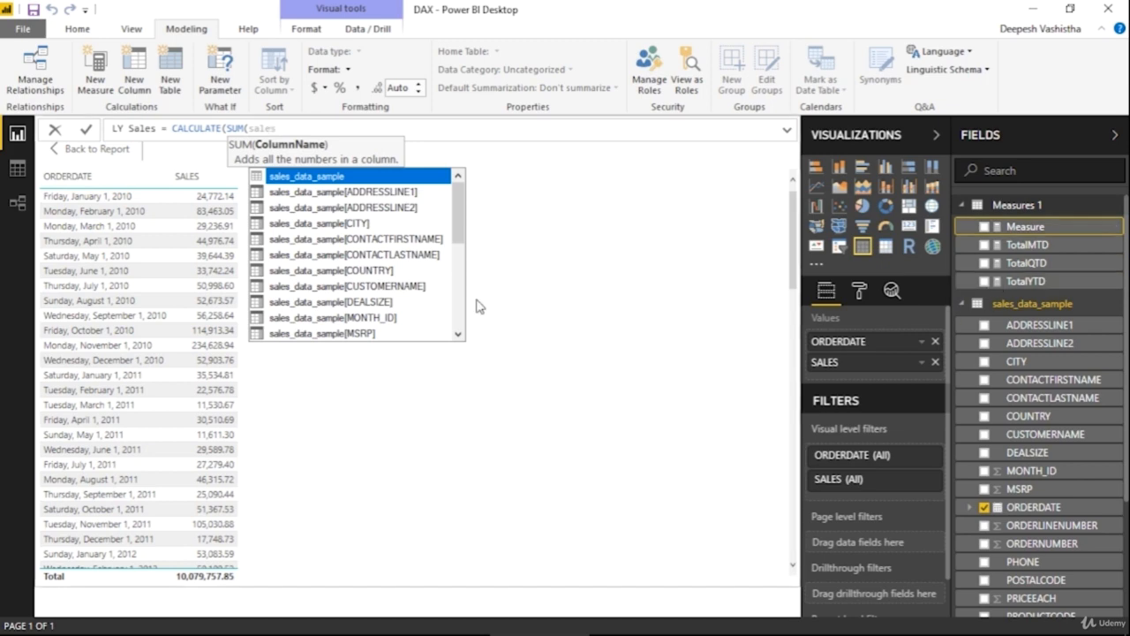
pyautogui.scroll(-5, 433, 283)
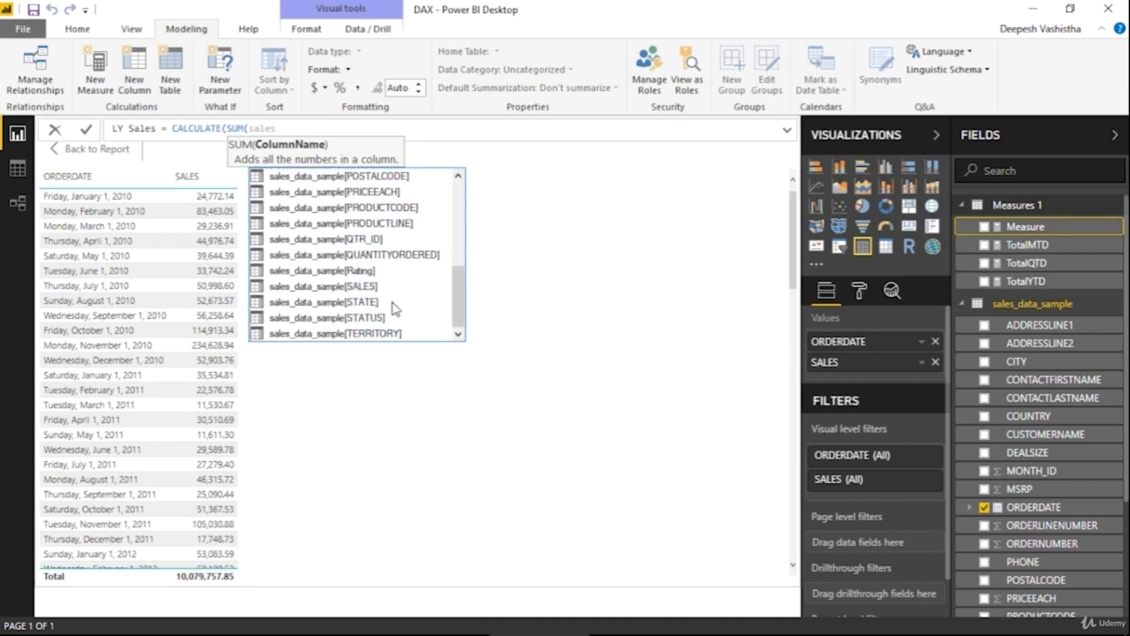
pyautogui.click(378, 289)
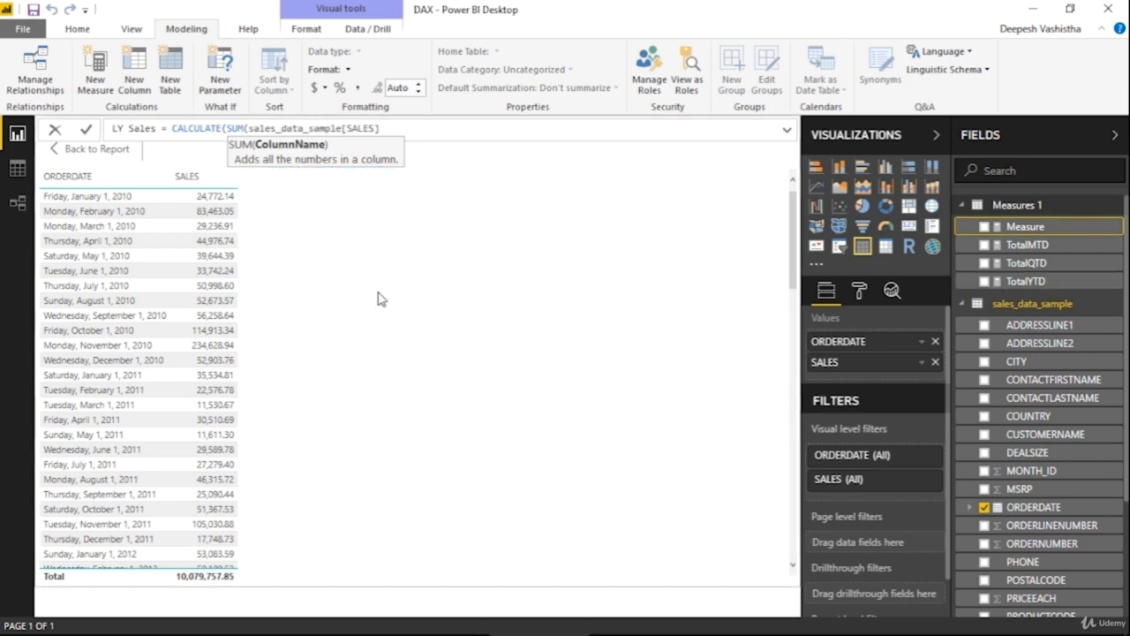
pyautogui.write(')')
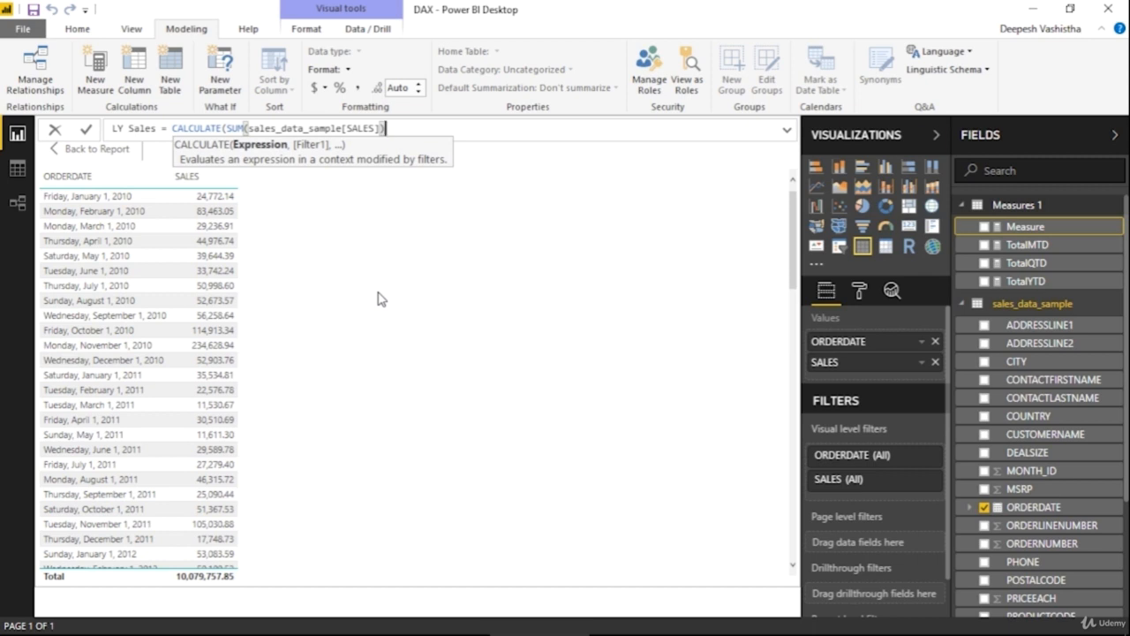
pyautogui.write('),')
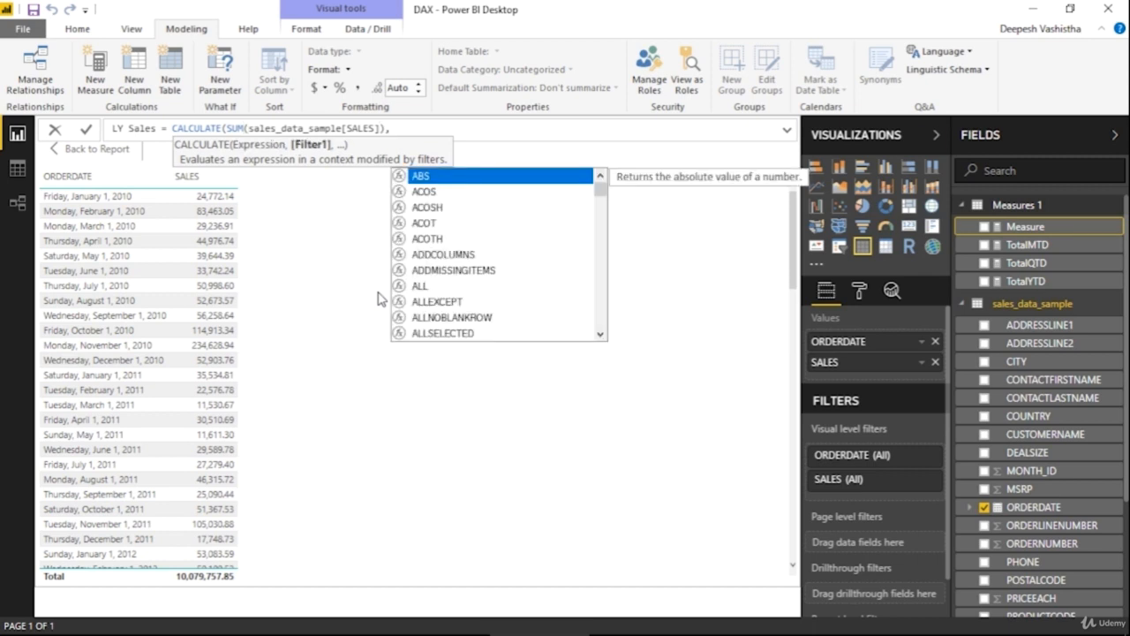
# Step: Expand the formula editor and insert the DATEADD function as the filter argument of CALCULATE
pyautogui.write('date')
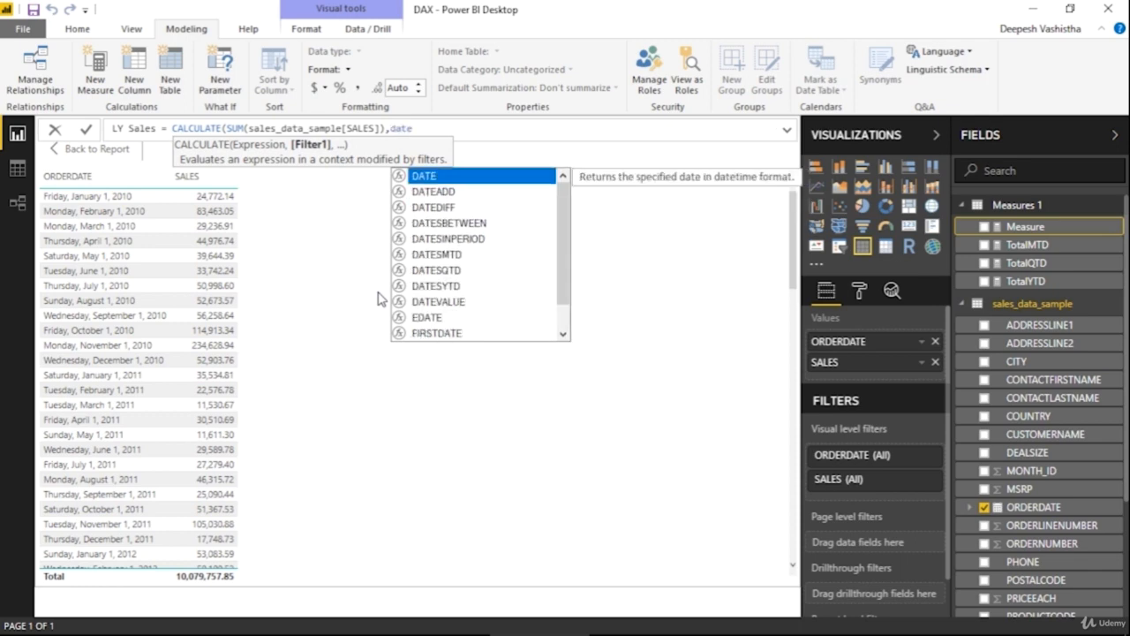
pyautogui.hotkey('shift', 'Return')
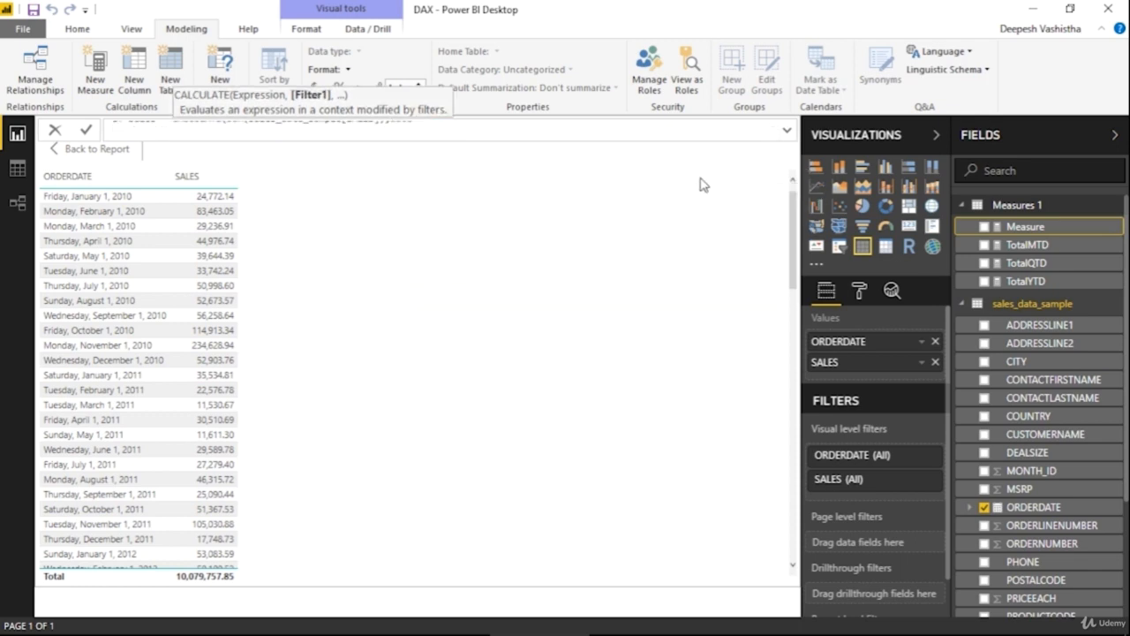
pyautogui.click(786, 130)
pyautogui.press('BackSpace')
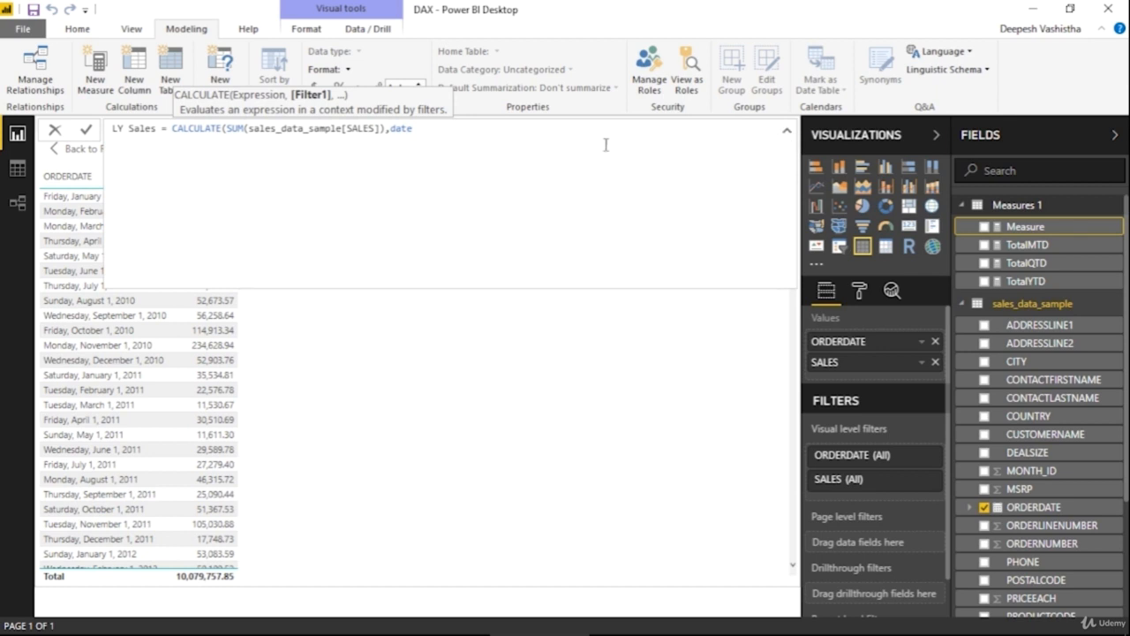
pyautogui.write('a')
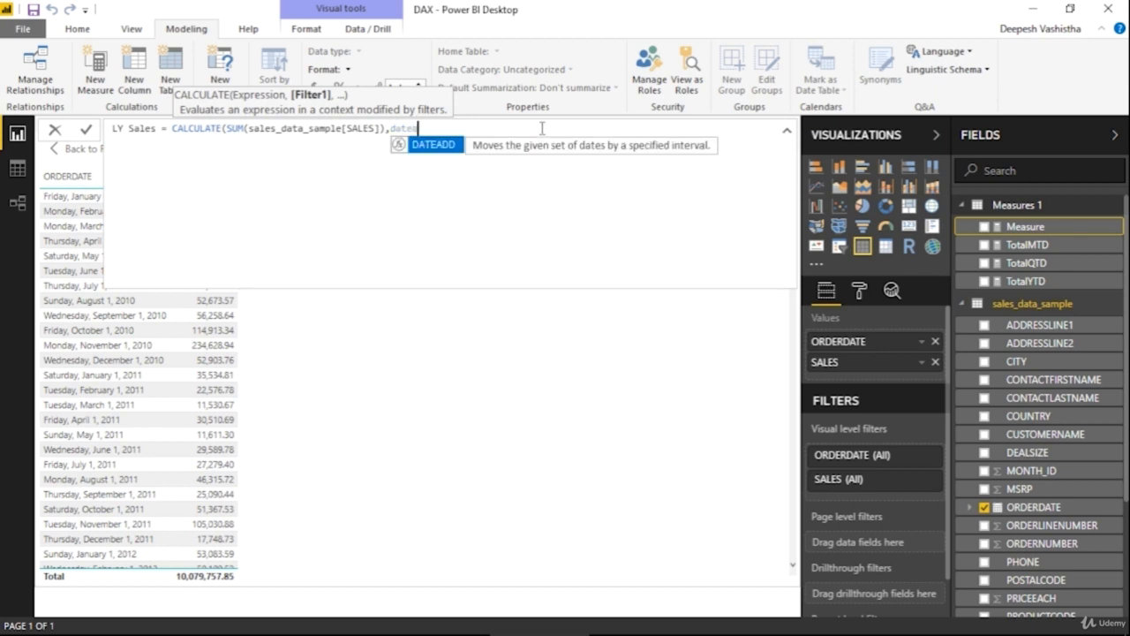
pyautogui.click(451, 147)
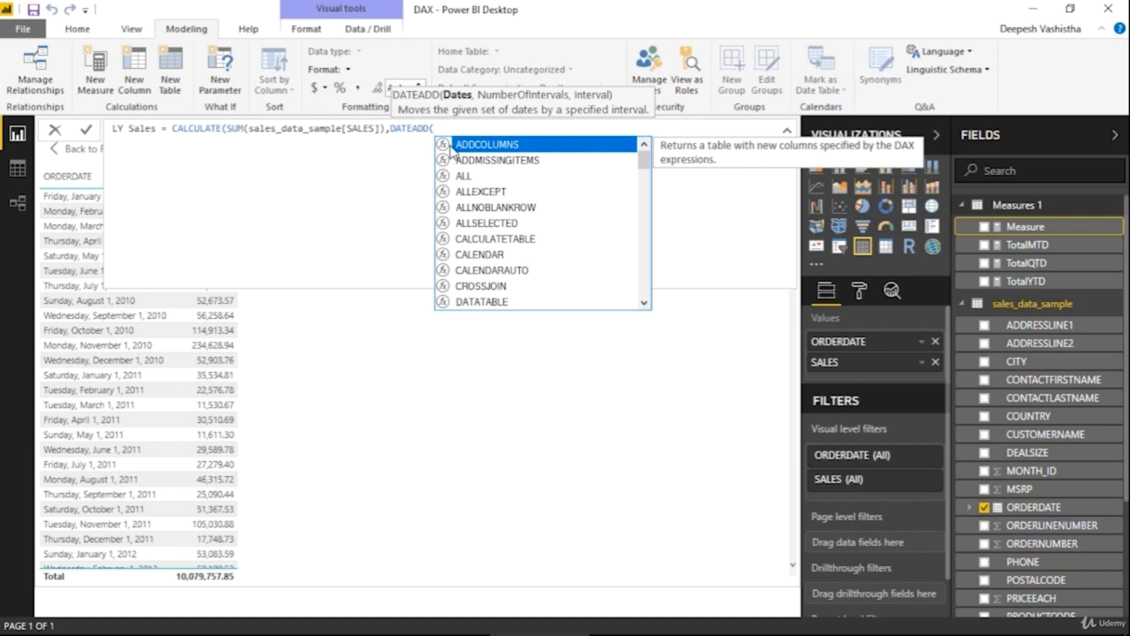
# Step: Fill the DATEADD arguments with sales_data_sample[ORDERDATE], -1 and YEAR
pyautogui.write('date')
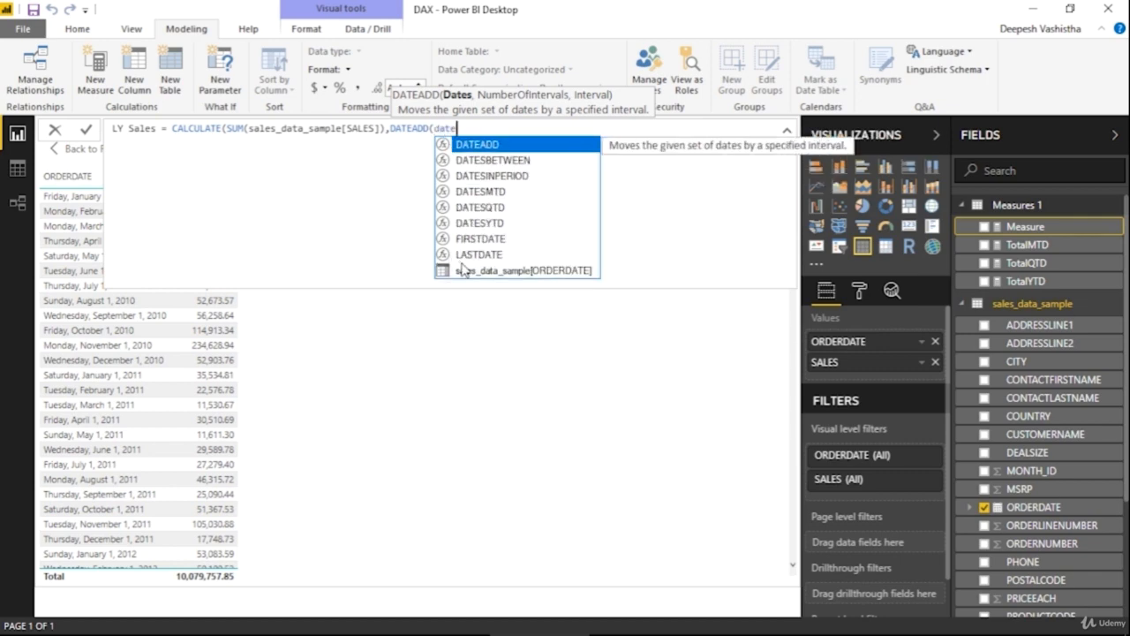
pyautogui.doubleClick(479, 271)
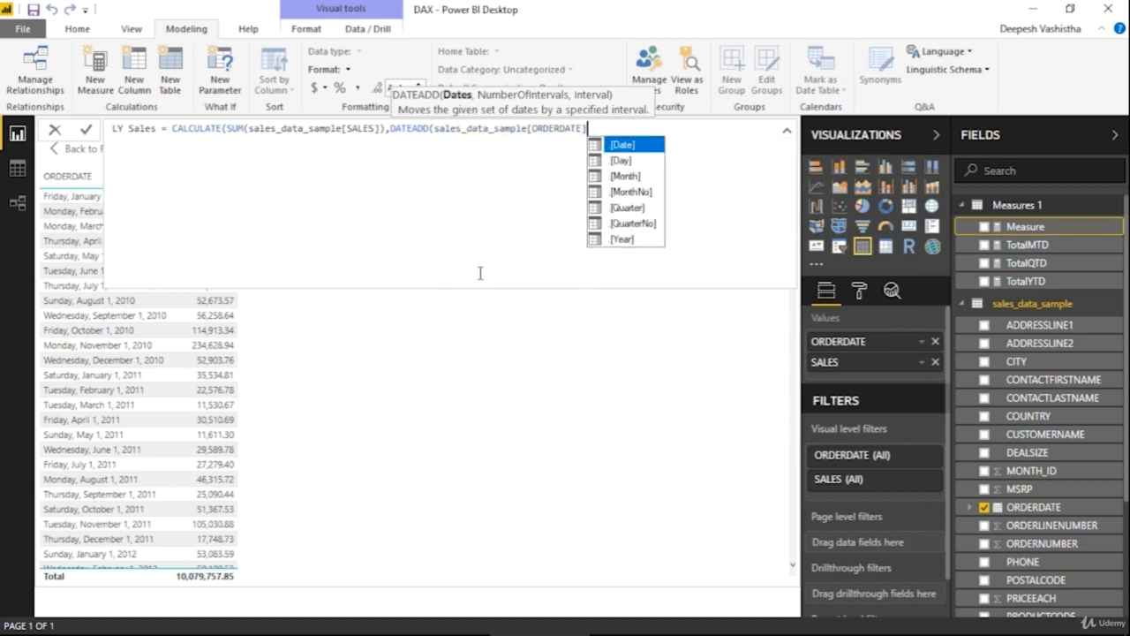
pyautogui.write(',')
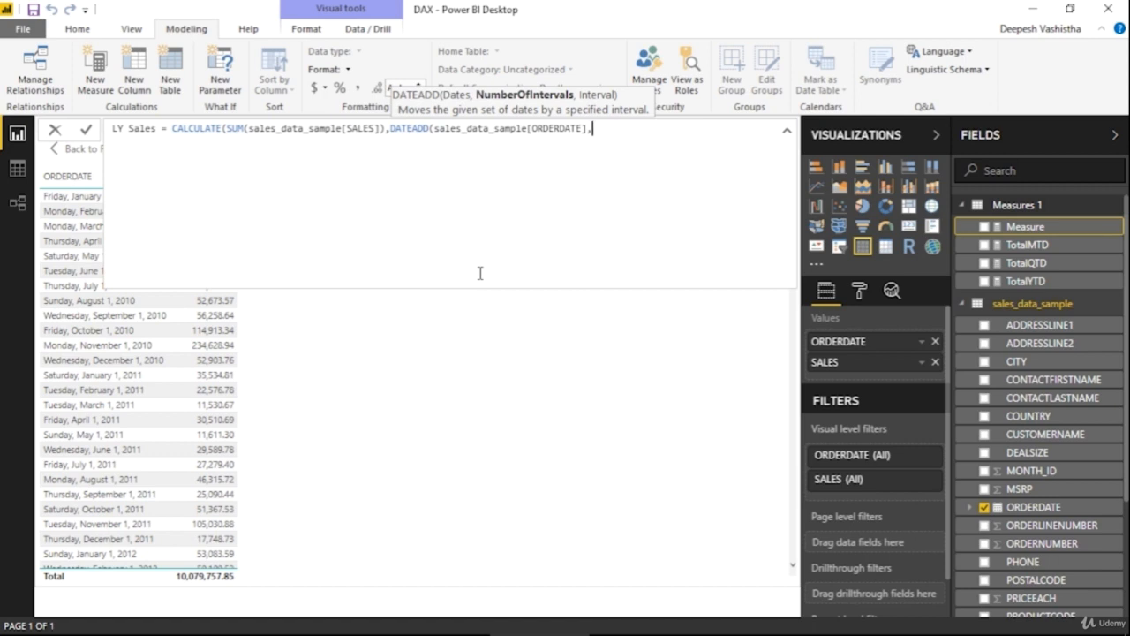
pyautogui.write('-1,')
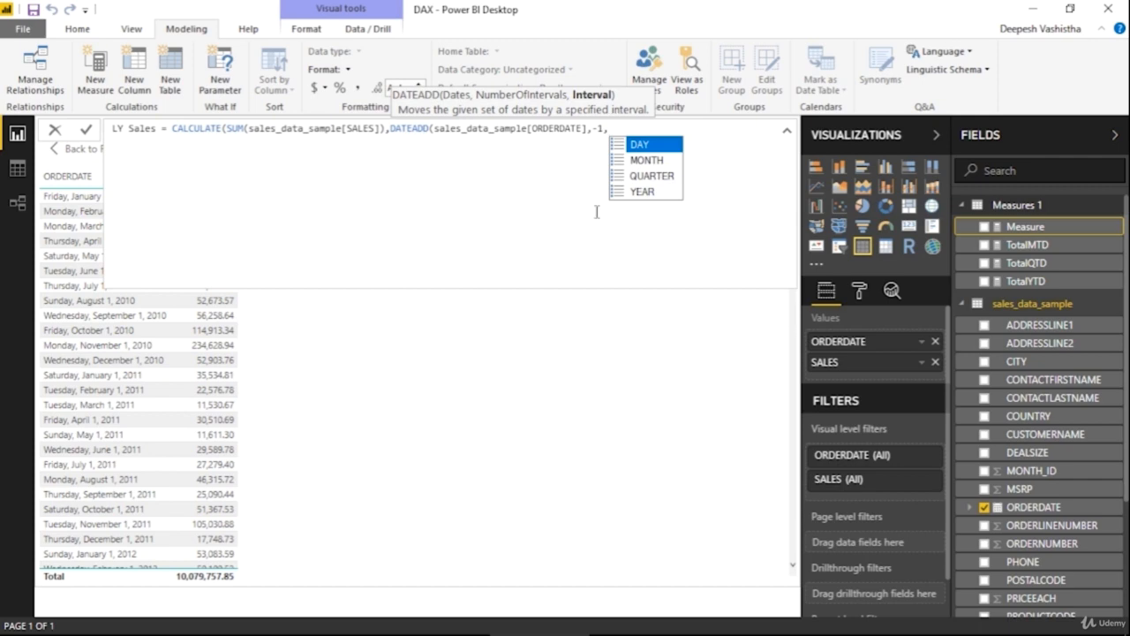
pyautogui.click(653, 192)
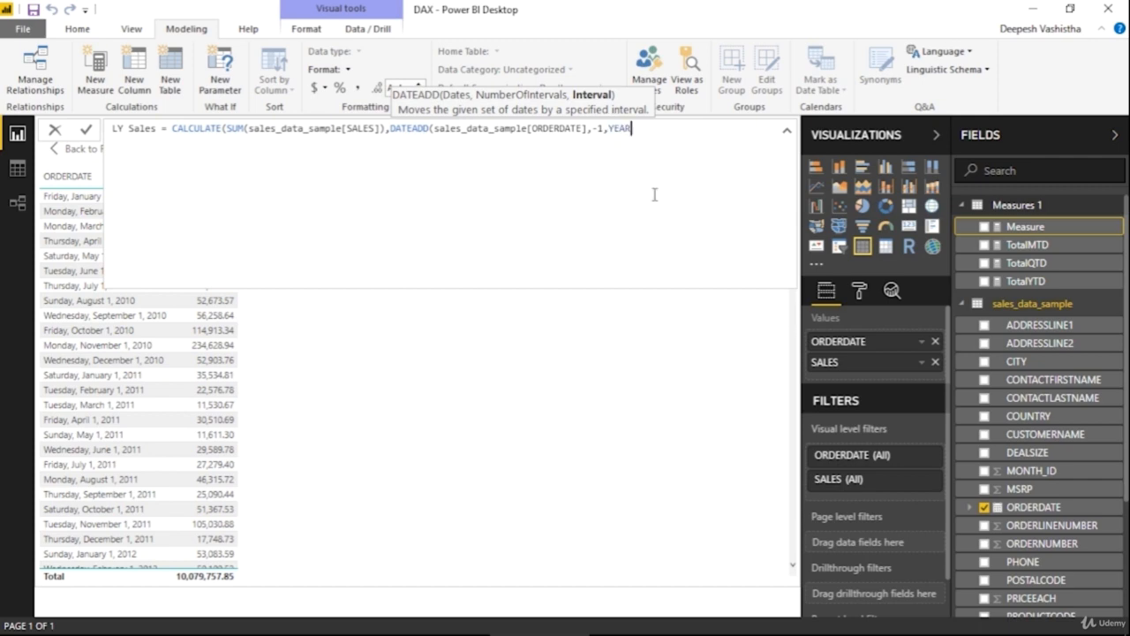
# Step: Close and commit the LY Sales formula, then add the measure to the table's values after SALES
pyautogui.write(')')
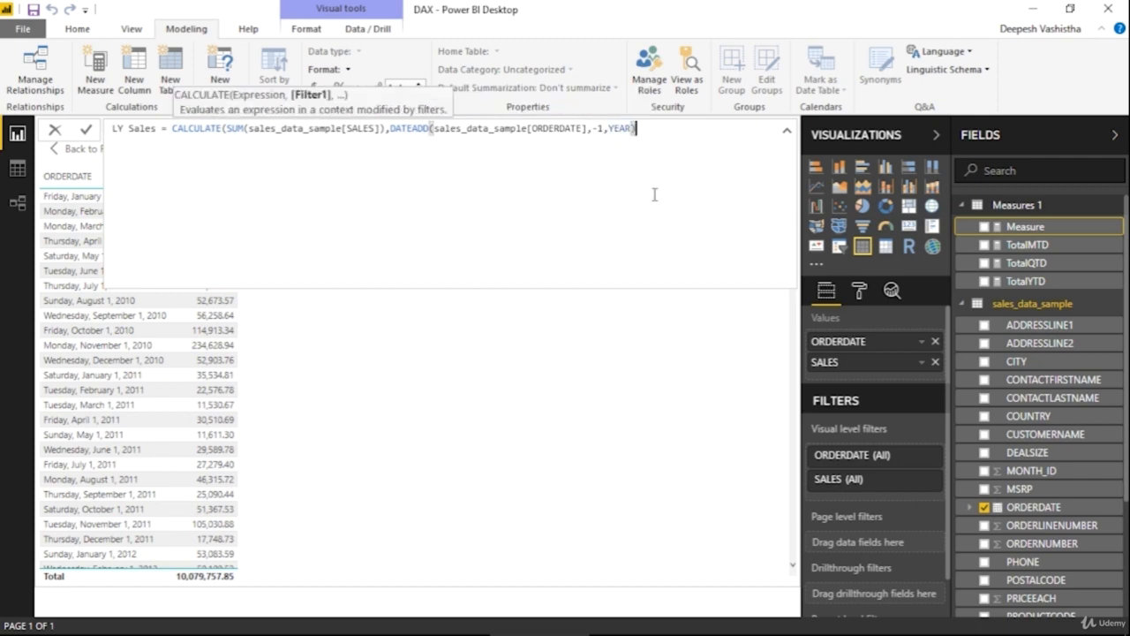
pyautogui.press('Return')
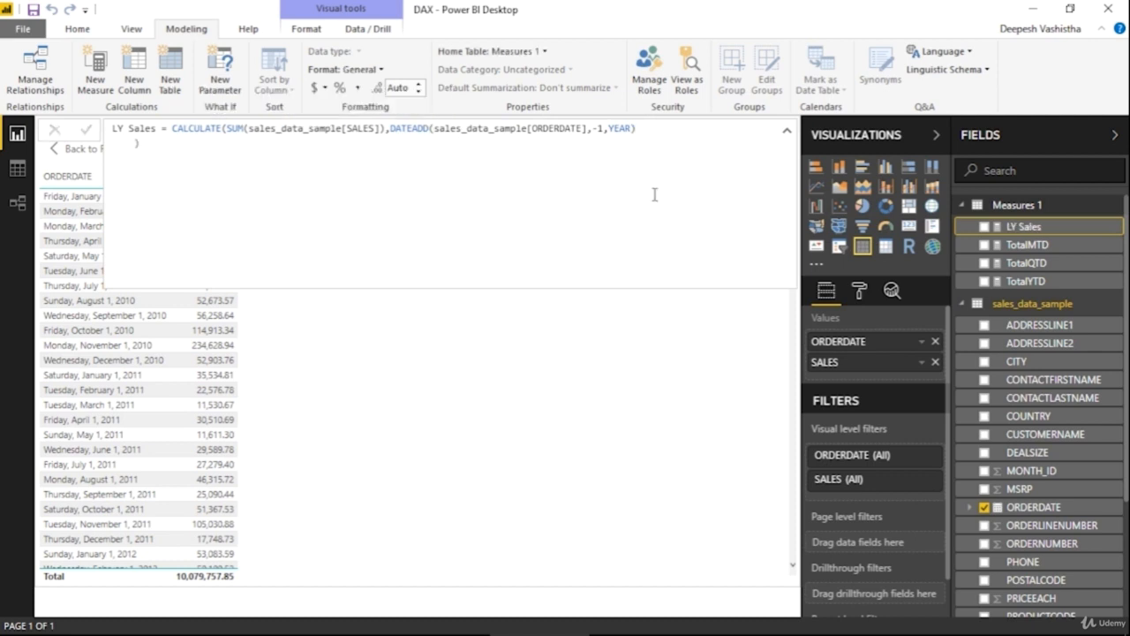
pyautogui.click(787, 132)
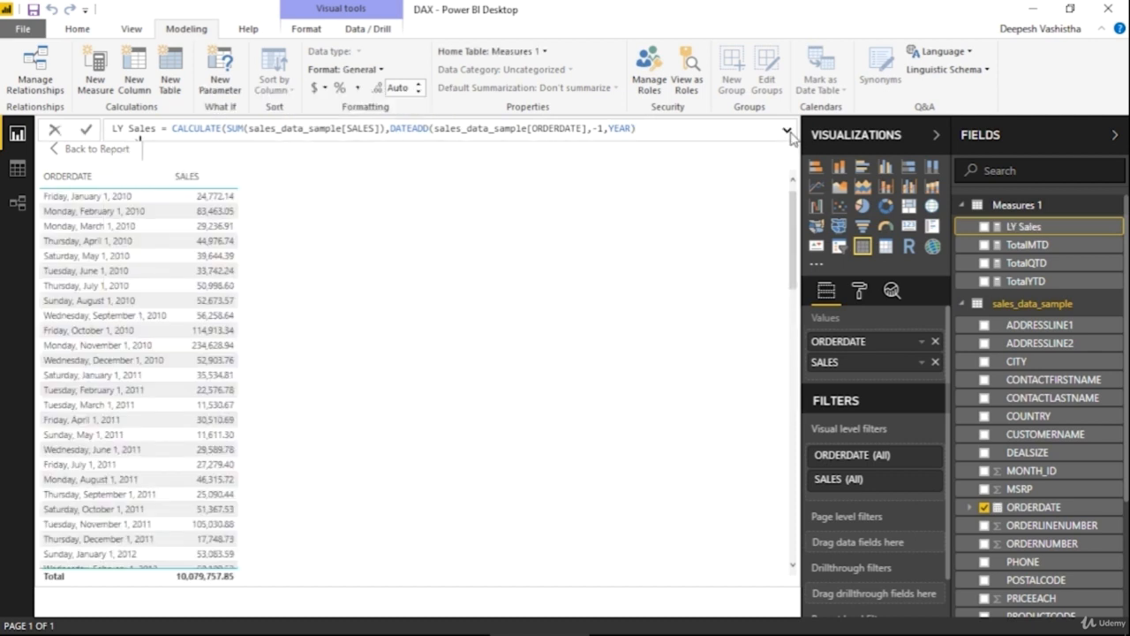
pyautogui.moveTo(1055, 233); pyautogui.dragTo(932, 382)
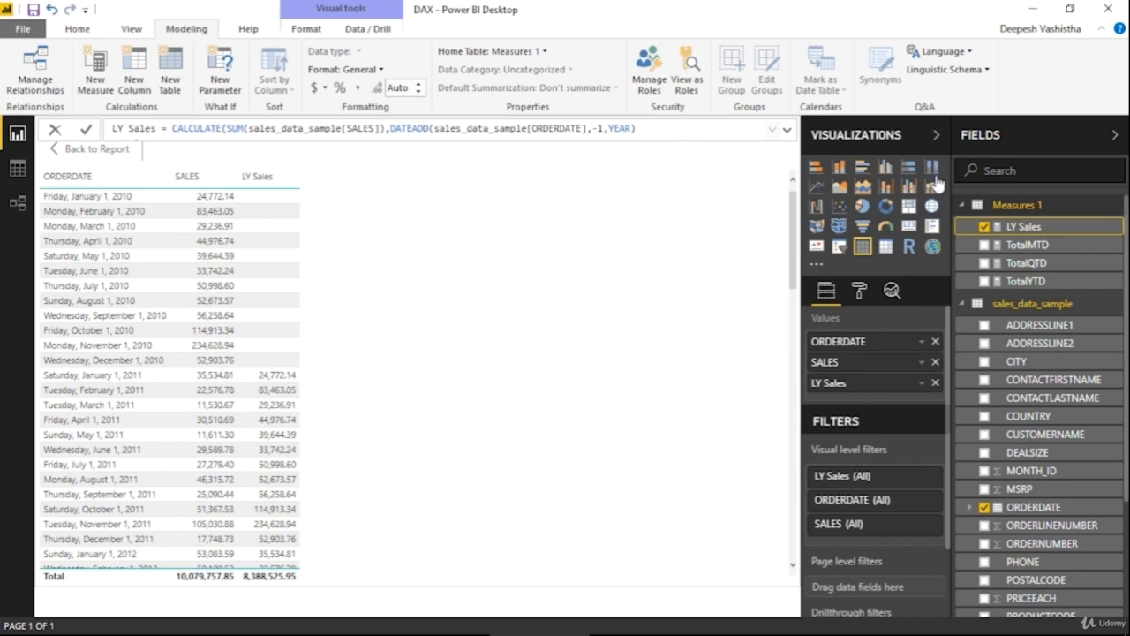
# Step: Create a measure L2YSales in the Measures 1 table, starting its formula with CALCULATE and SUM(sales_data_sample[SALES]) as the expression
pyautogui.rightClick(1002, 208)
pyautogui.click(980, 223)
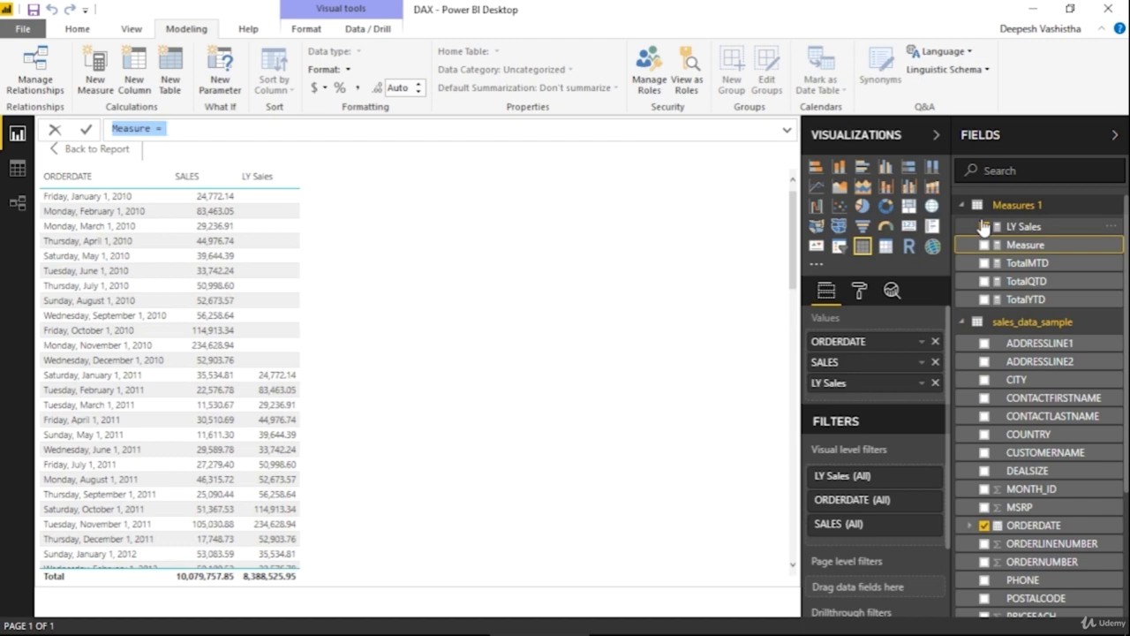
pyautogui.write('L2')
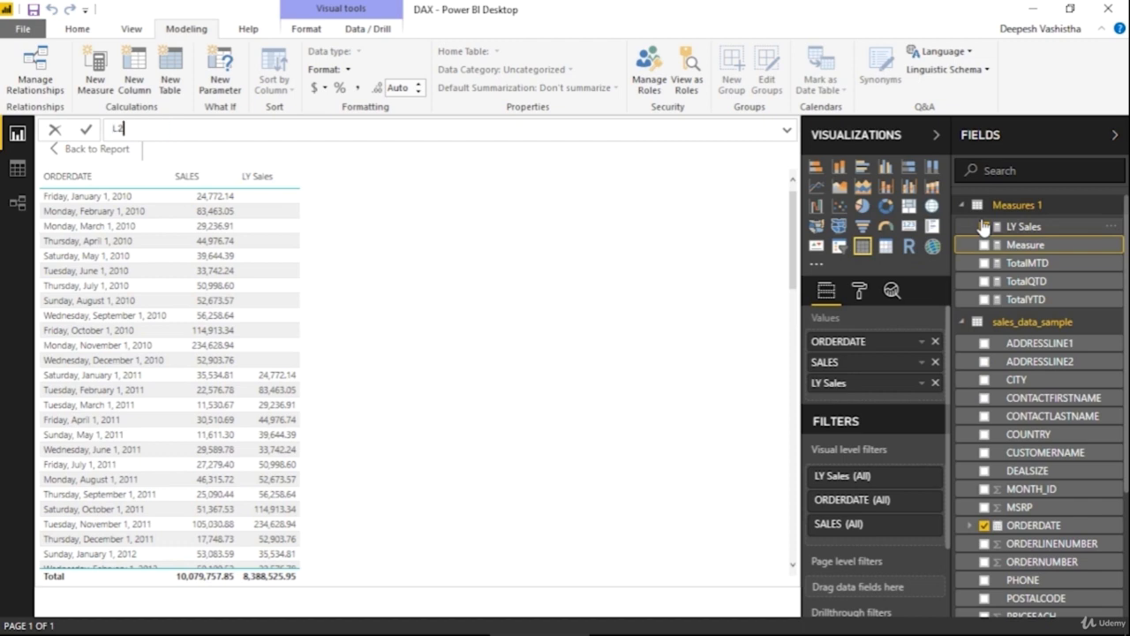
pyautogui.write('YSales = CALCULATE(SUM(')
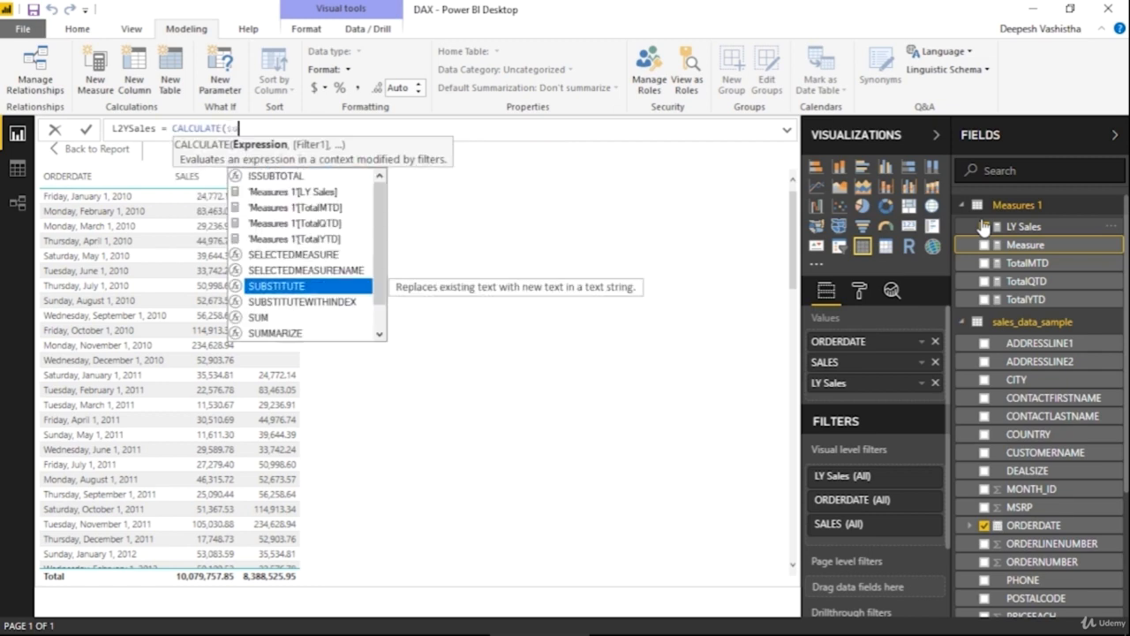
pyautogui.write('les')
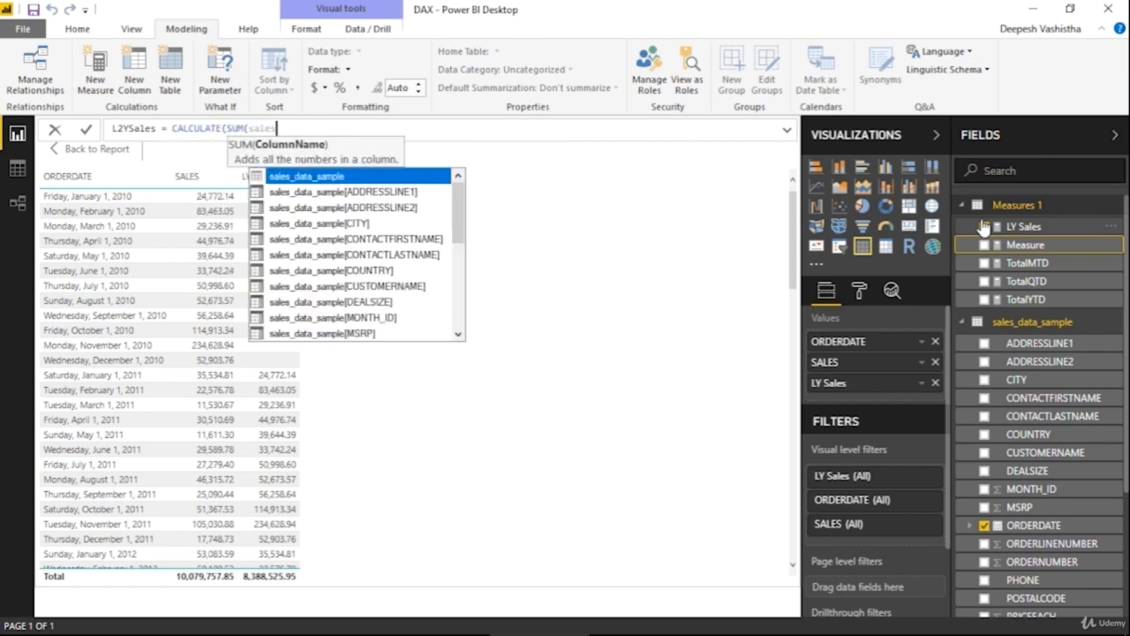
pyautogui.scroll(-2, 302, 303)
pyautogui.scroll(-6, 303, 303)
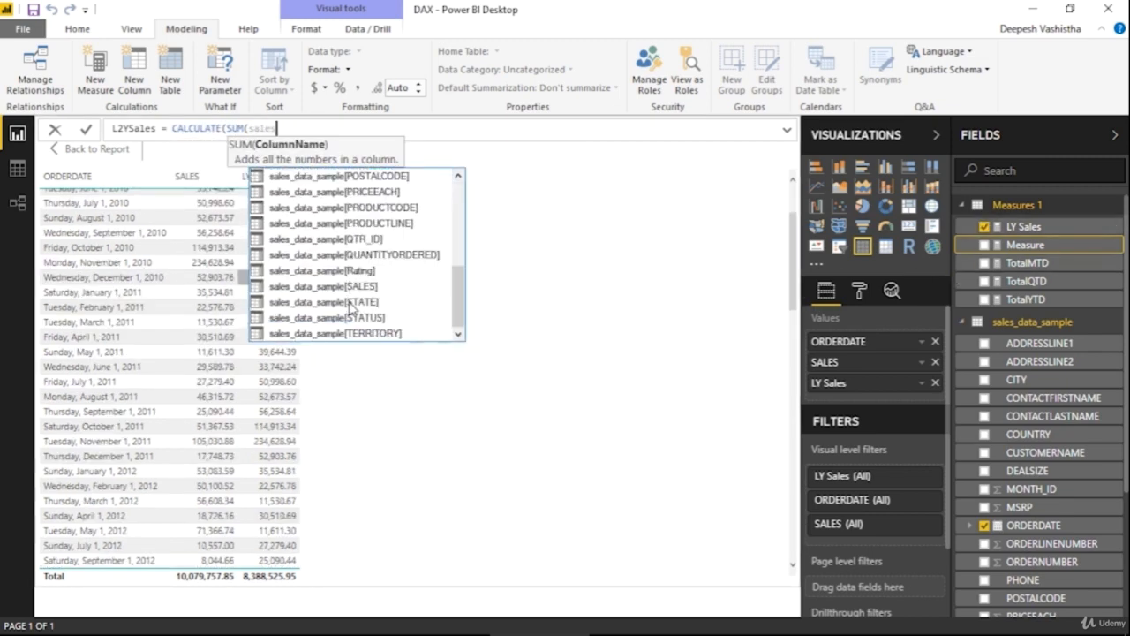
pyautogui.doubleClick(369, 289)
pyautogui.write('),')
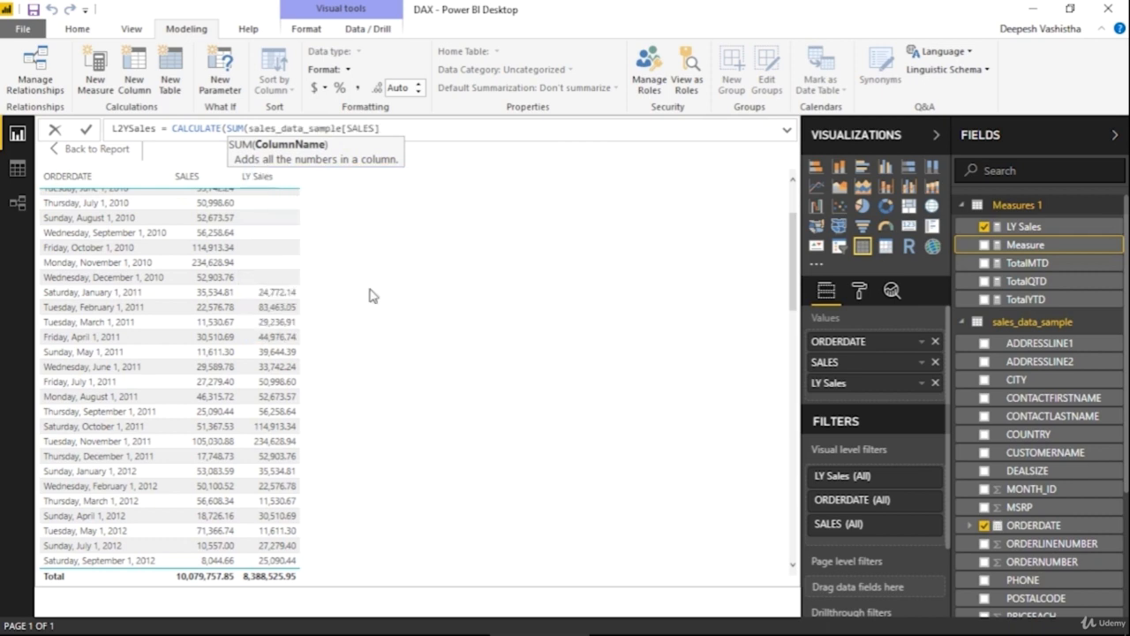
# Step: Insert DATEADD as the filter argument of CALCULATE, with sales_data_sample[ORDERDATE] as its dates
pyautogui.write('date')
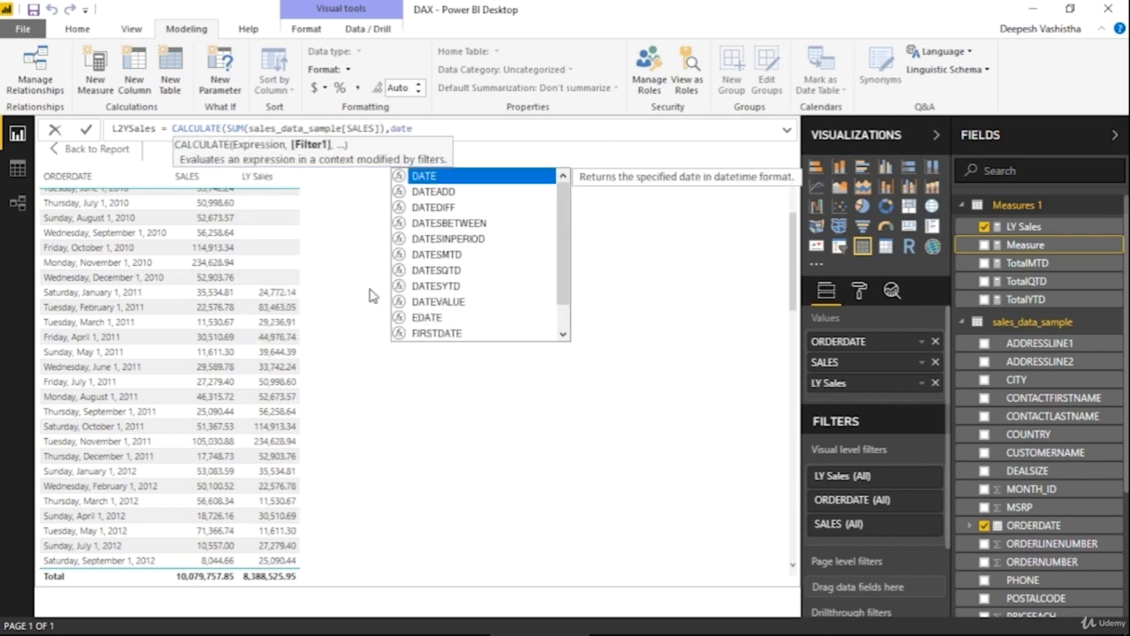
pyautogui.press('Down')
pyautogui.press('Tab')
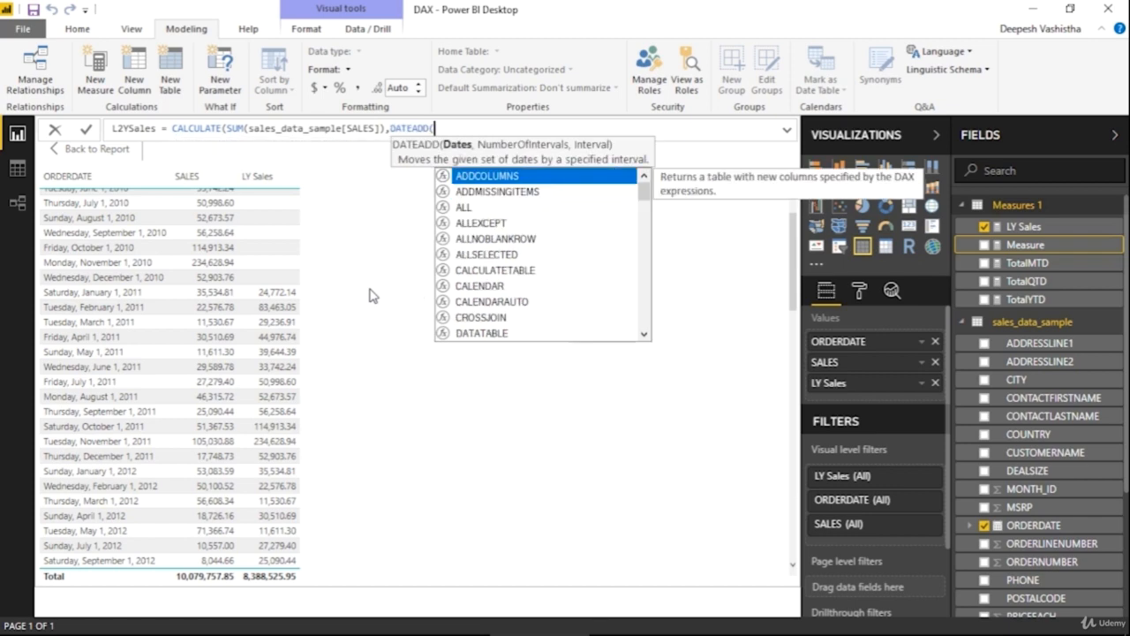
pyautogui.write('date')
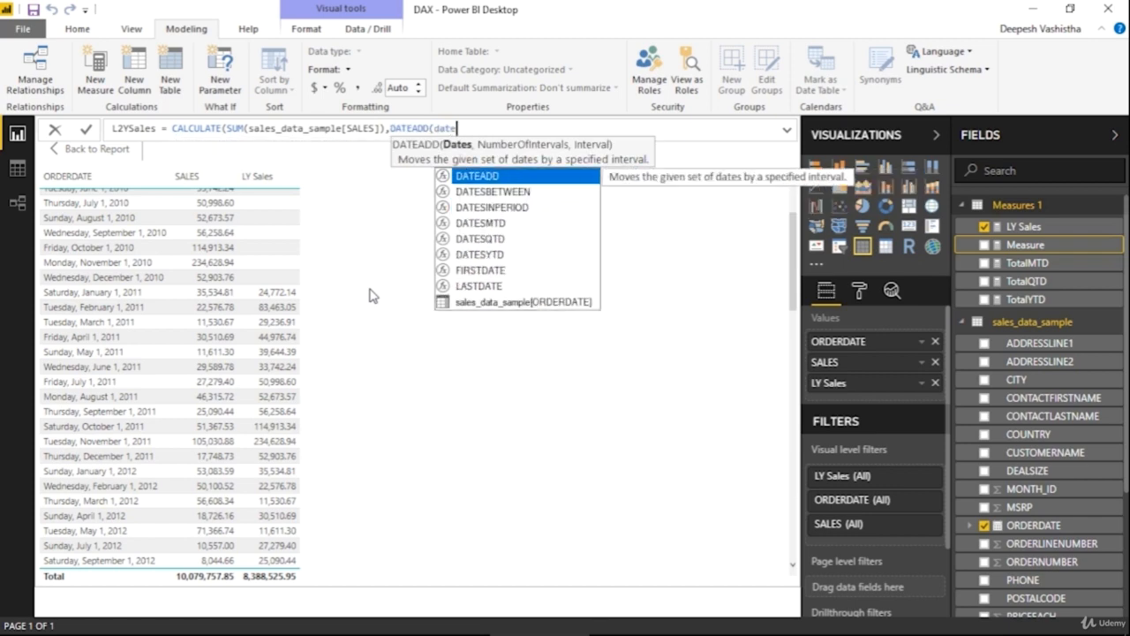
pyautogui.press('Down')
pyautogui.press('Down')
pyautogui.press('Down')
pyautogui.press('Down')
pyautogui.press('Down')
pyautogui.press('Down')
pyautogui.press('Down')
pyautogui.press('Down')
pyautogui.press('Tab')
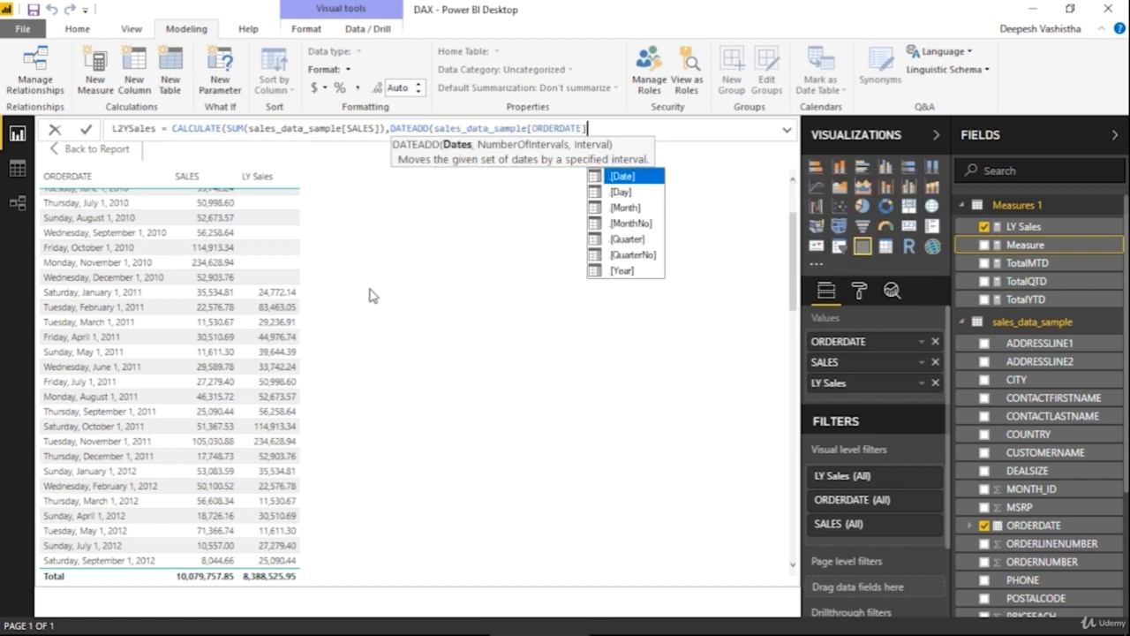
# Step: Complete the DATEADD arguments with -2 and YEAR, then close and commit the L2YSales formula
pyautogui.write(',')
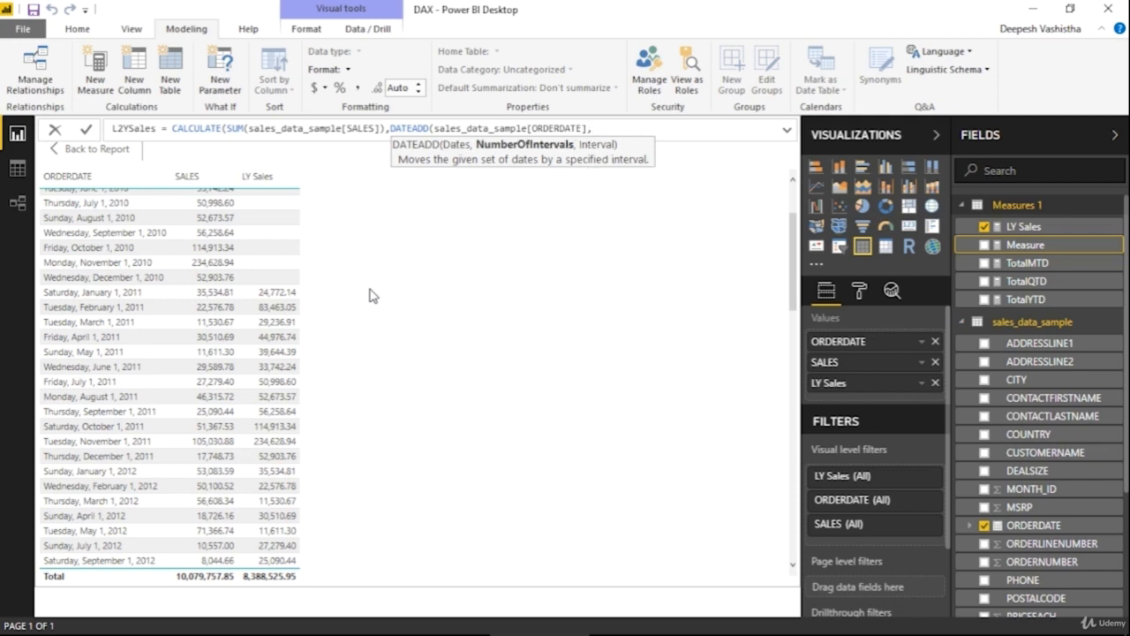
pyautogui.write('-2,')
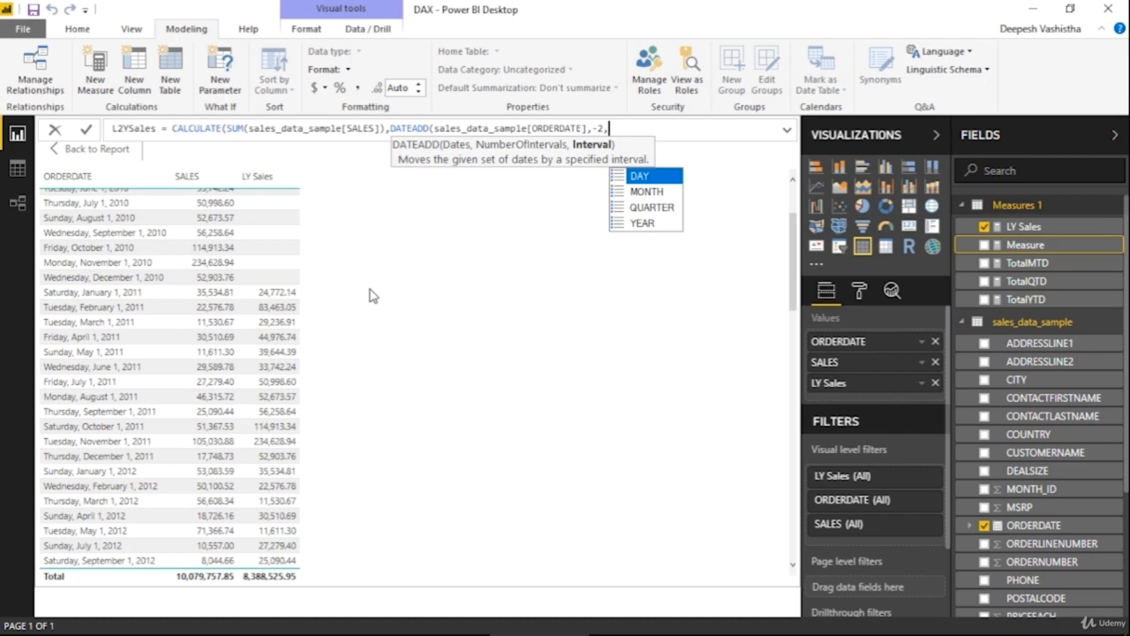
pyautogui.write('YEAR')
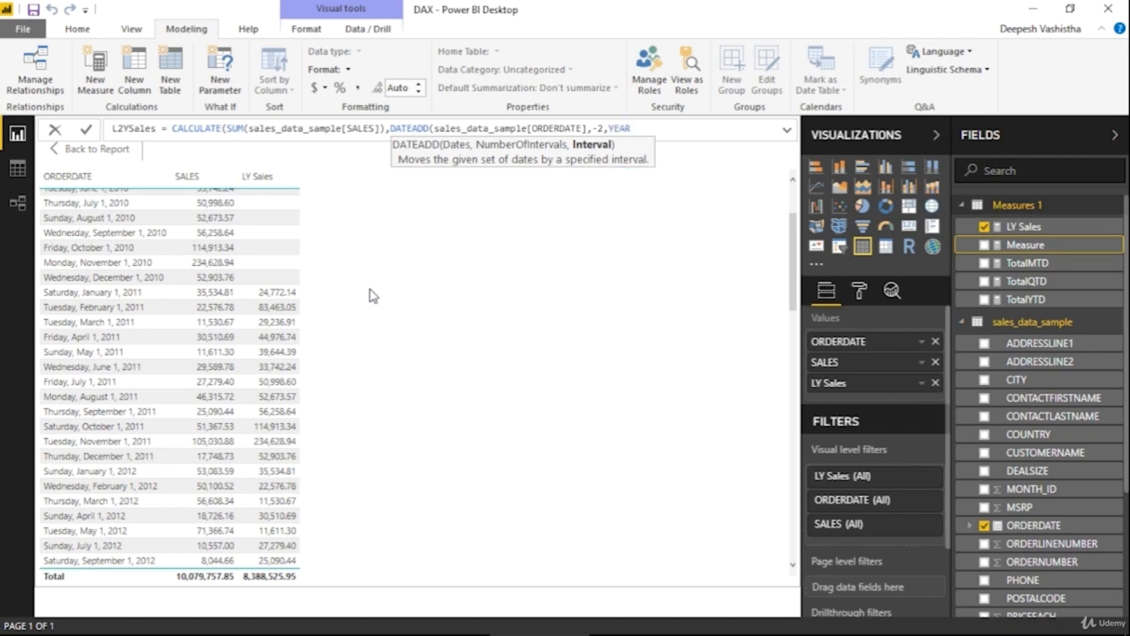
pyautogui.write('))')
pyautogui.press('Return')
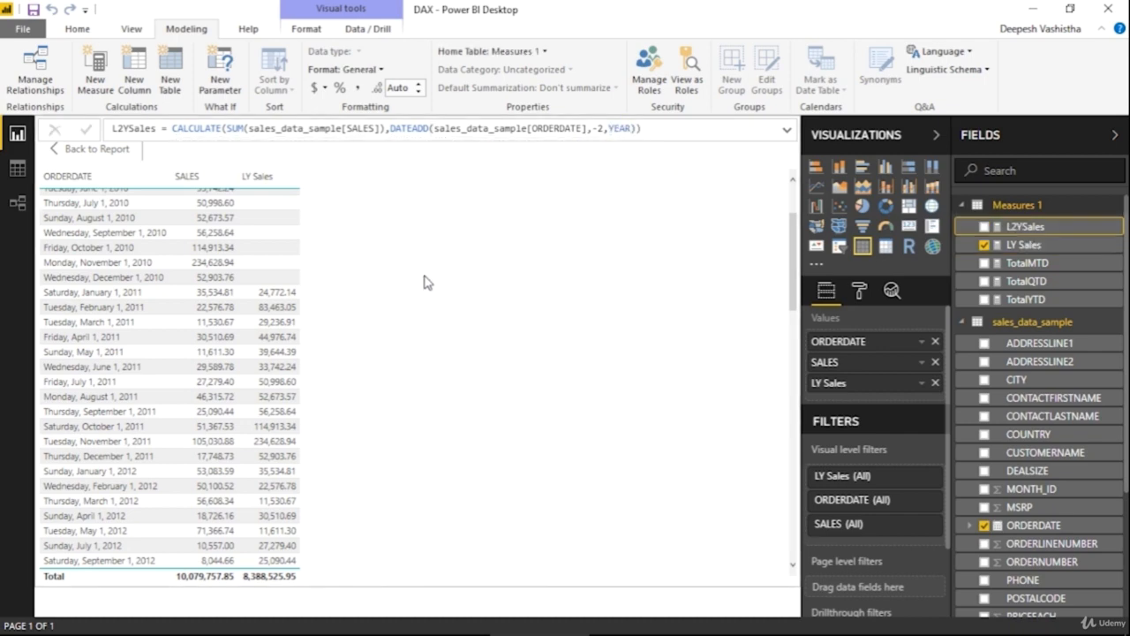
# Step: Add L2YSales to the table's values after LY Sales and check its January 2012 figure against the 2010 rows
pyautogui.moveTo(1051, 231); pyautogui.dragTo(928, 393)
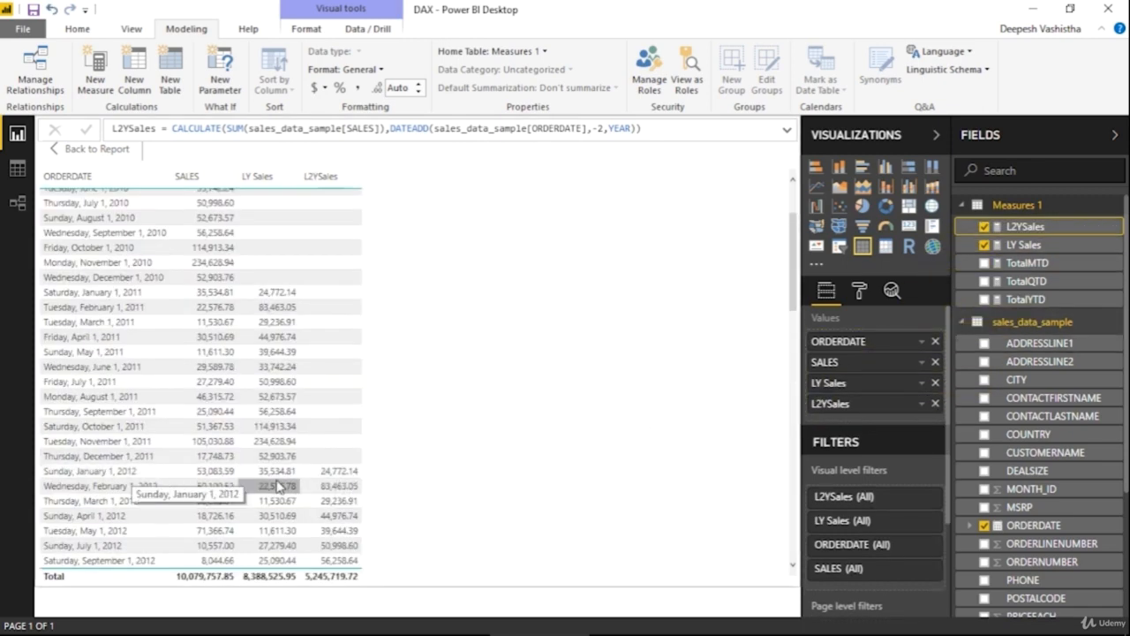
pyautogui.click(330, 475)
pyautogui.click(330, 475)
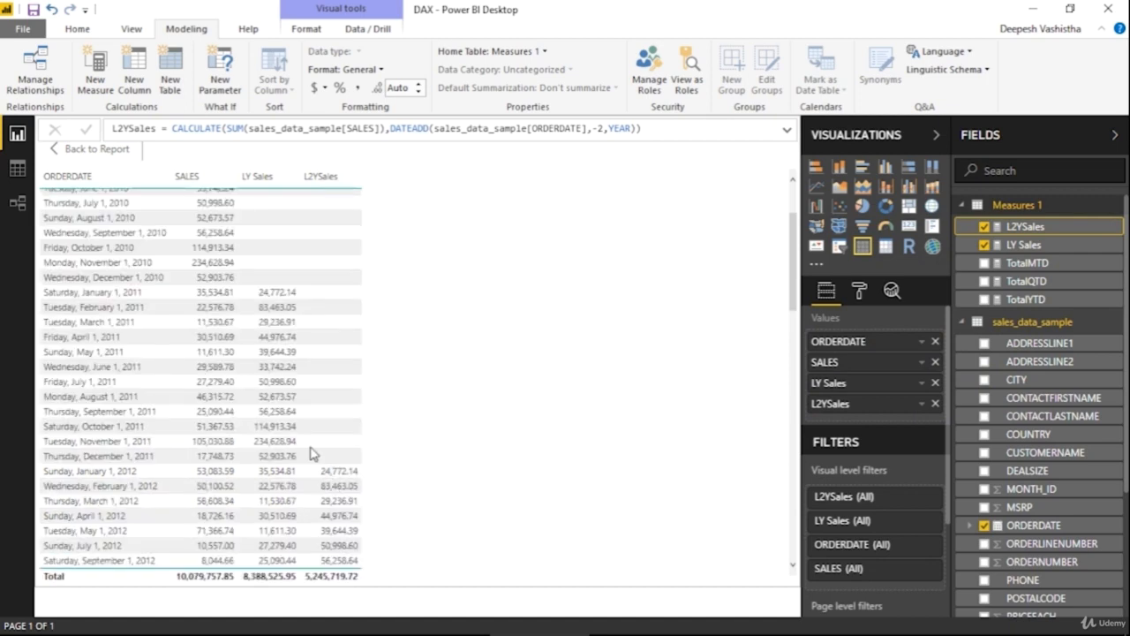
pyautogui.scroll(3, 282, 388)
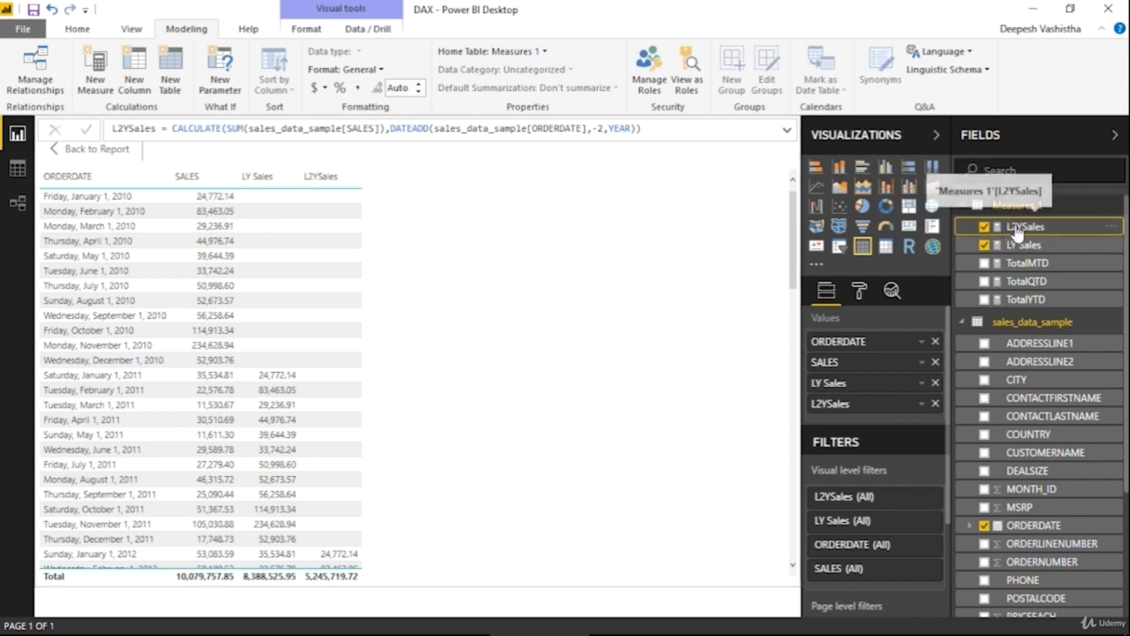
# Step: Copy the whole L2YSales formula into a new measure in the Measures 1 table
pyautogui.click(636, 129)
pyautogui.moveTo(629, 129); pyautogui.dragTo(75, 129)
pyautogui.hotkey('ctrl', 'c')
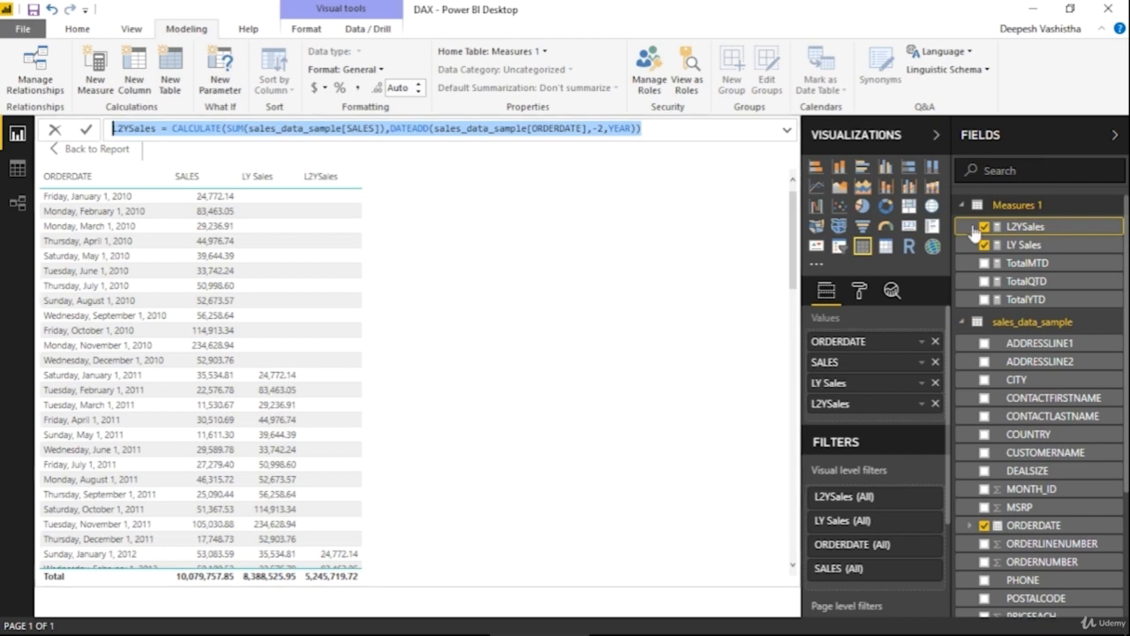
pyautogui.rightClick(1023, 212)
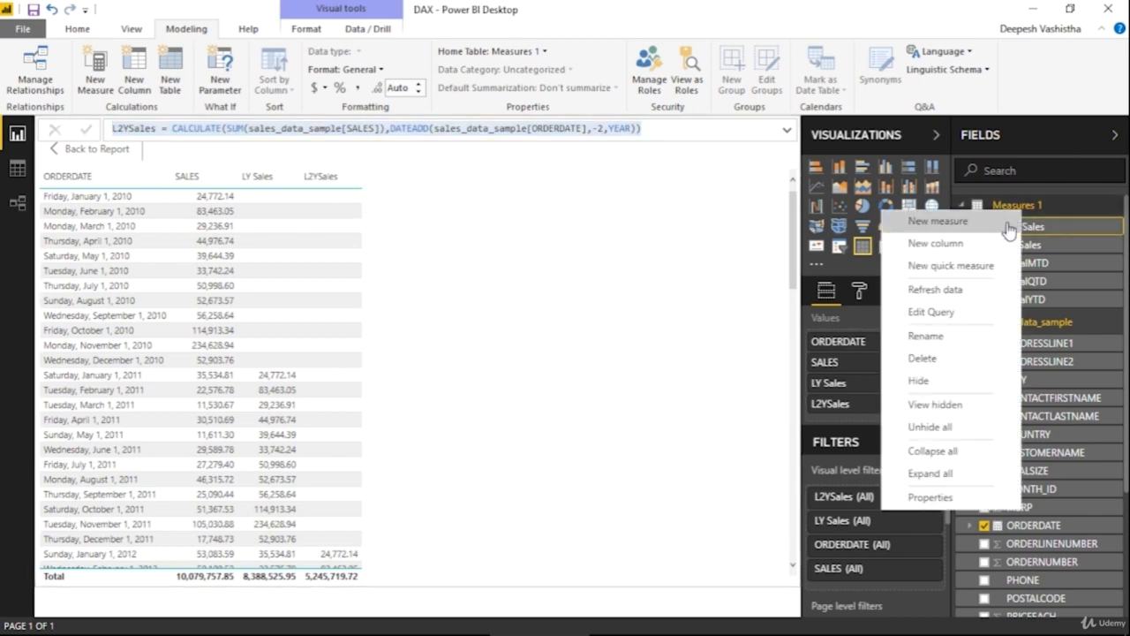
pyautogui.click(1005, 222)
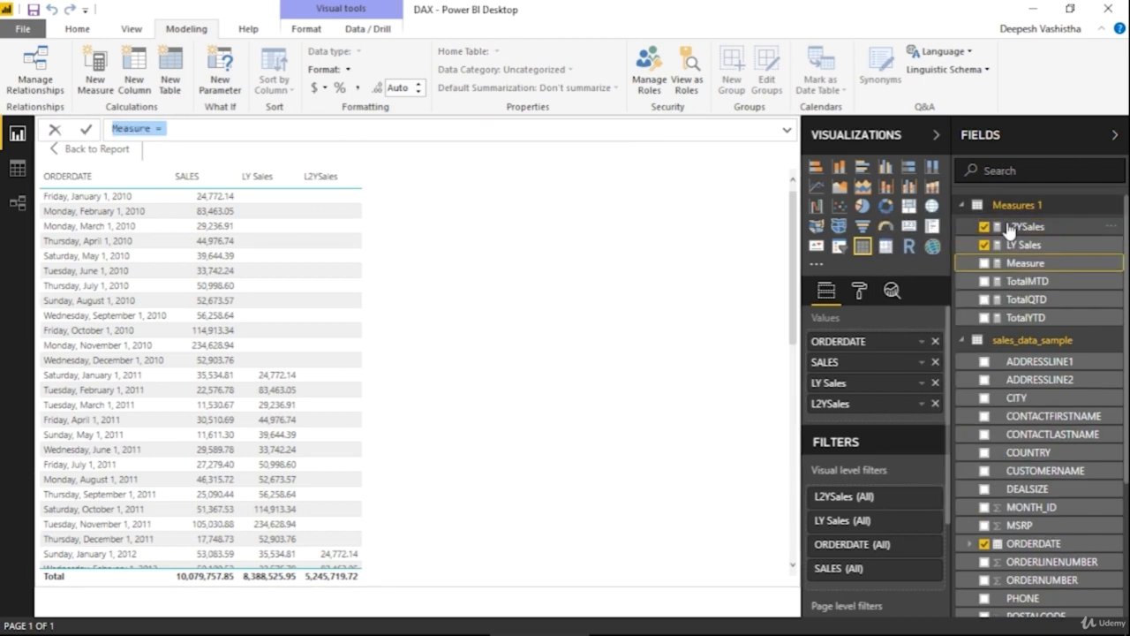
pyautogui.hotkey('ctrl', 'v')
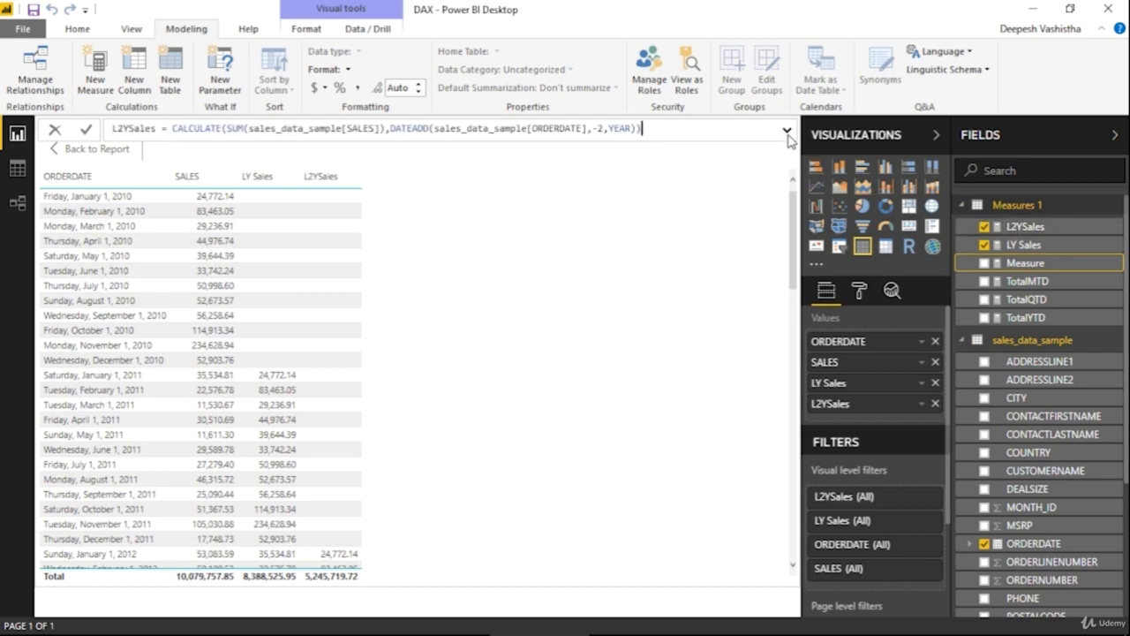
# Step: Expand the formula editor and rename the copied measure in its formula as L1Qsales
pyautogui.click(787, 133)
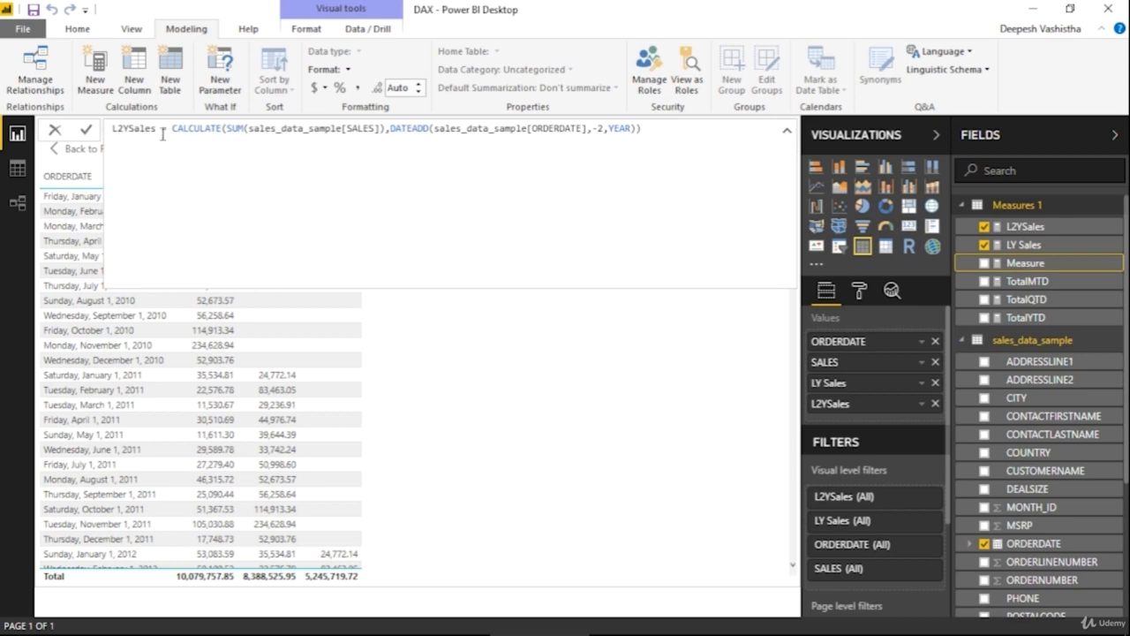
pyautogui.moveTo(157, 130); pyautogui.dragTo(86, 135)
pyautogui.write('L')
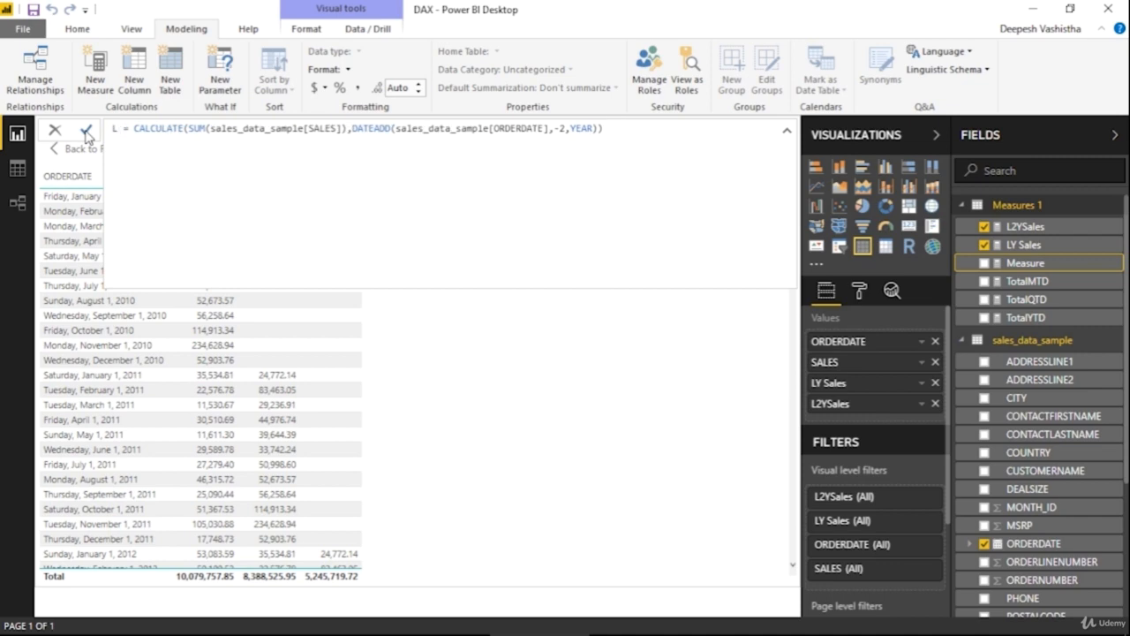
pyautogui.write('1')
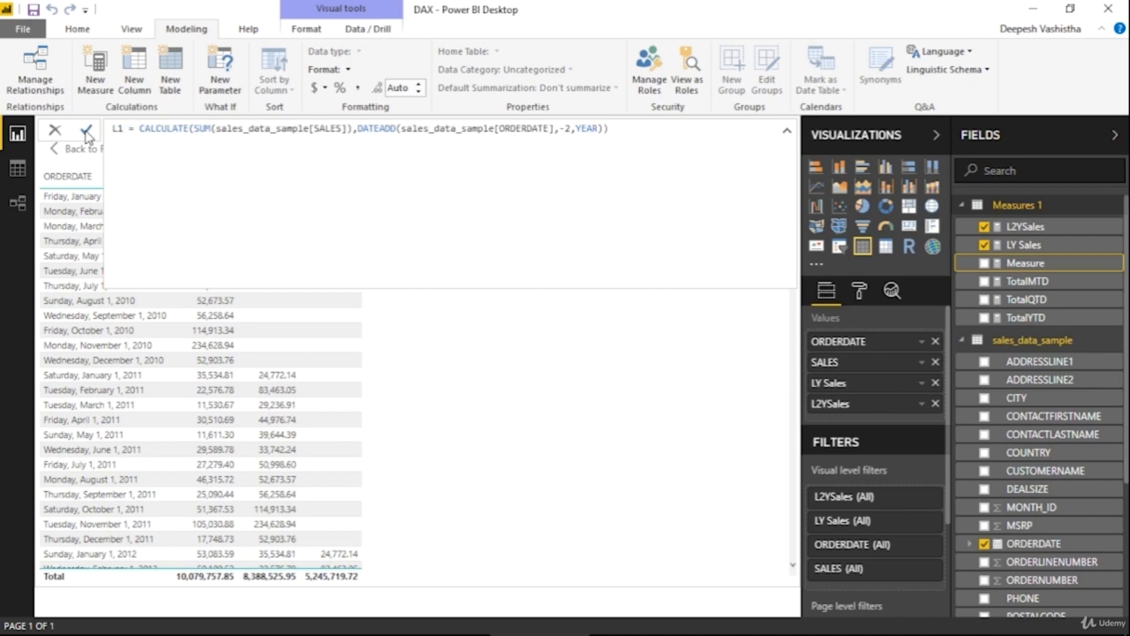
pyautogui.write('Qs')
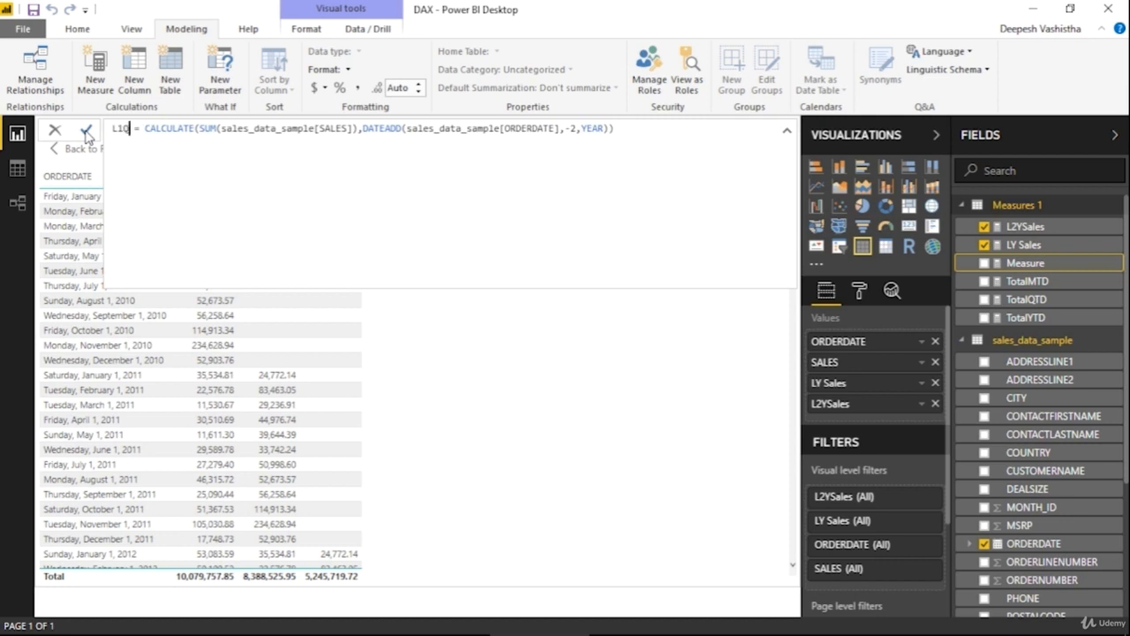
pyautogui.write('ales')
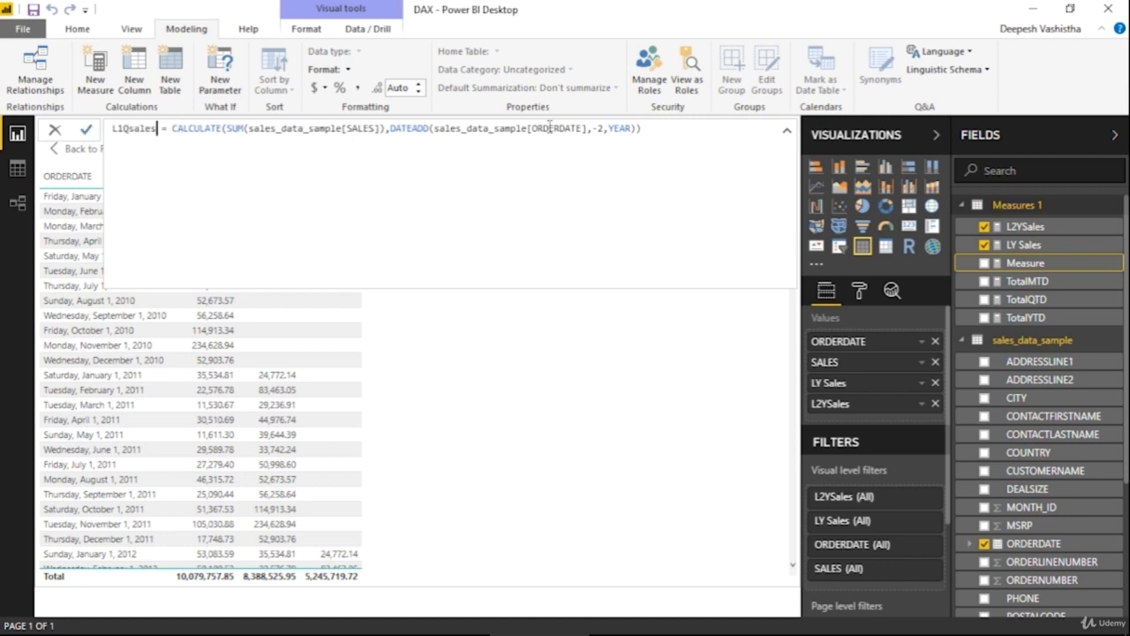
# Step: Change the DATEADD arguments in the L1Qsales formula to -1 and QUARTER
pyautogui.doubleClick(601, 129)
pyautogui.write('1')
pyautogui.doubleClick(616, 129)
pyautogui.press('BackSpace')
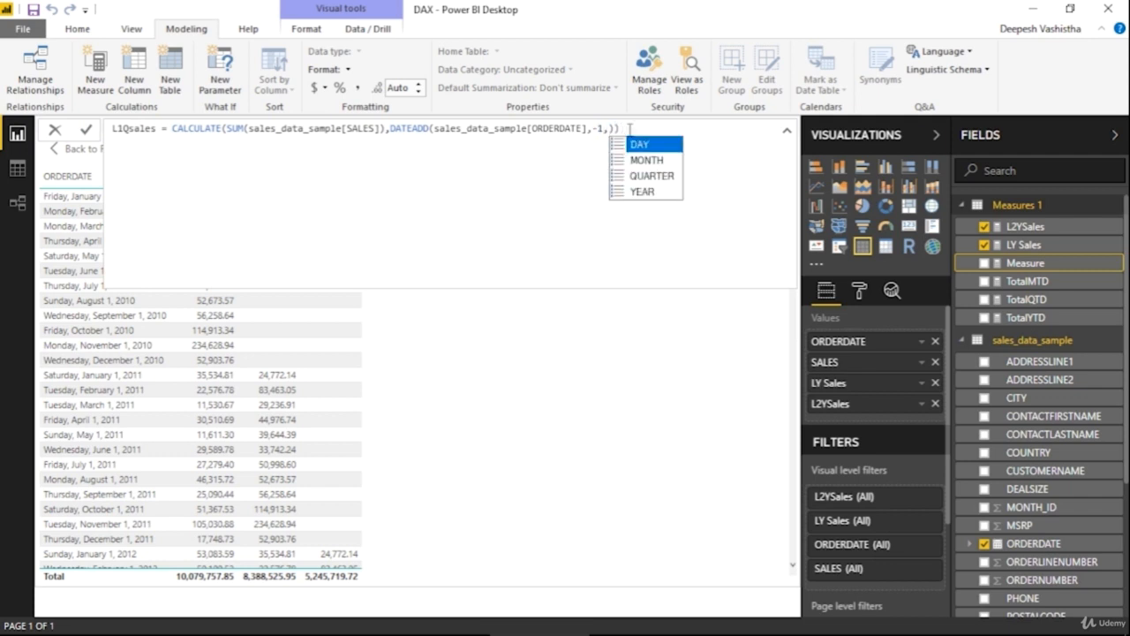
pyautogui.doubleClick(652, 177)
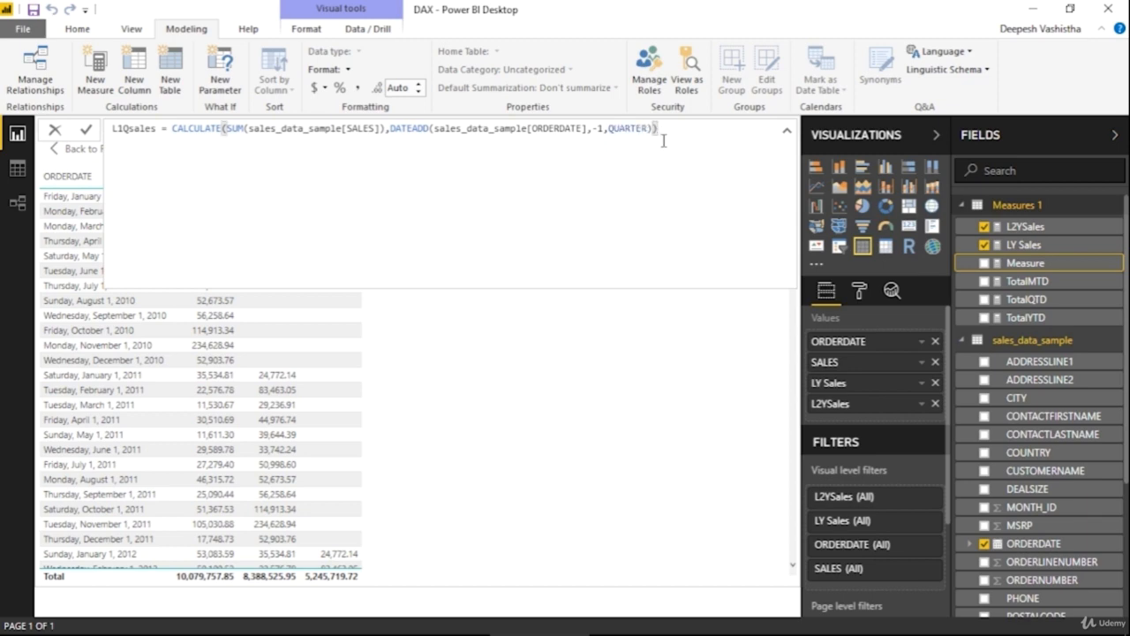
# Step: Commit the L1Qsales formula, add the measure to the table's values and collapse the formula editor
pyautogui.press('Return')
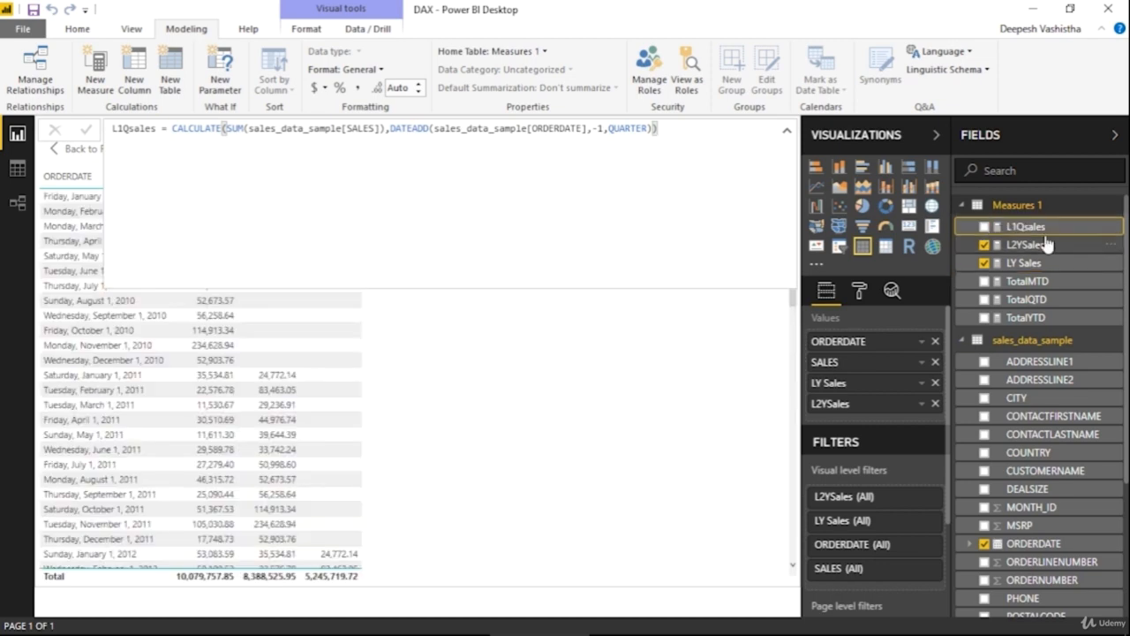
pyautogui.click(984, 226)
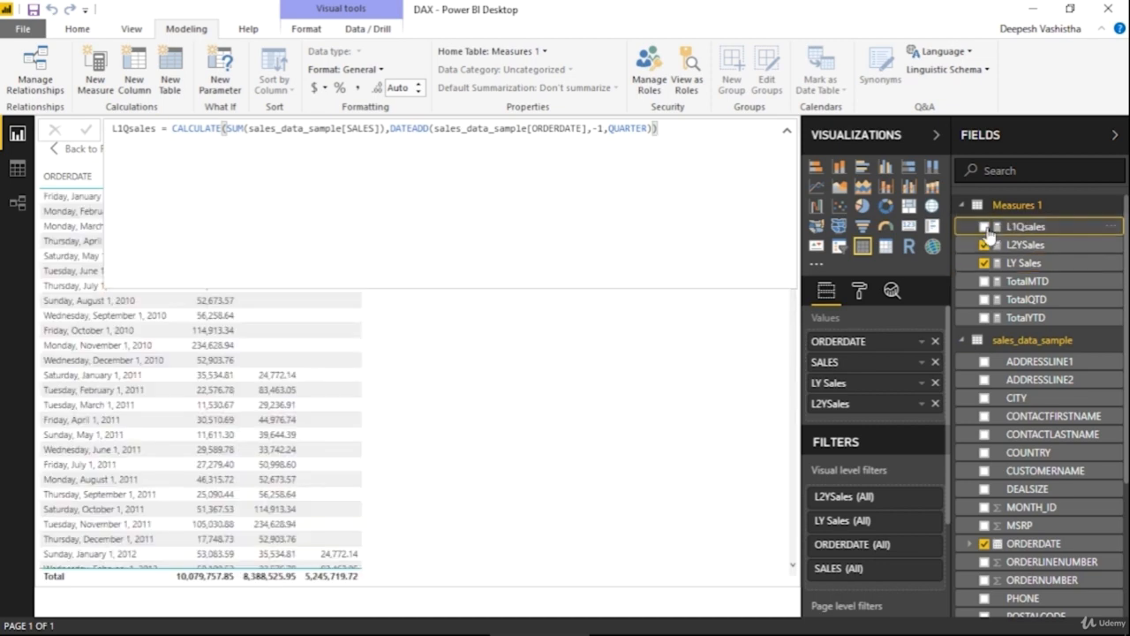
pyautogui.click(786, 130)
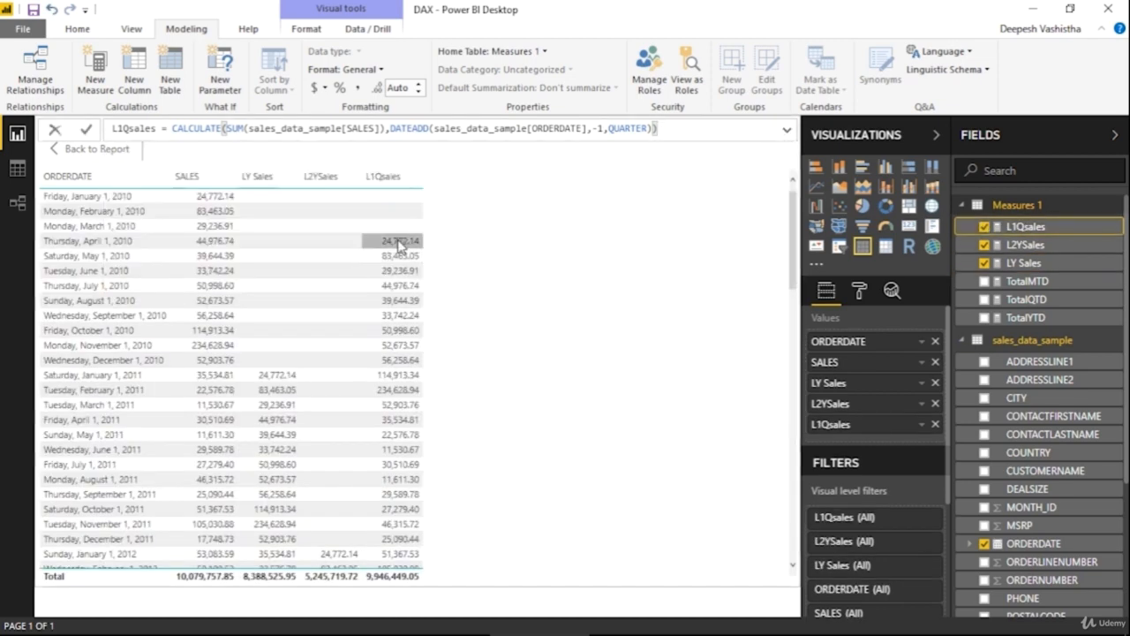